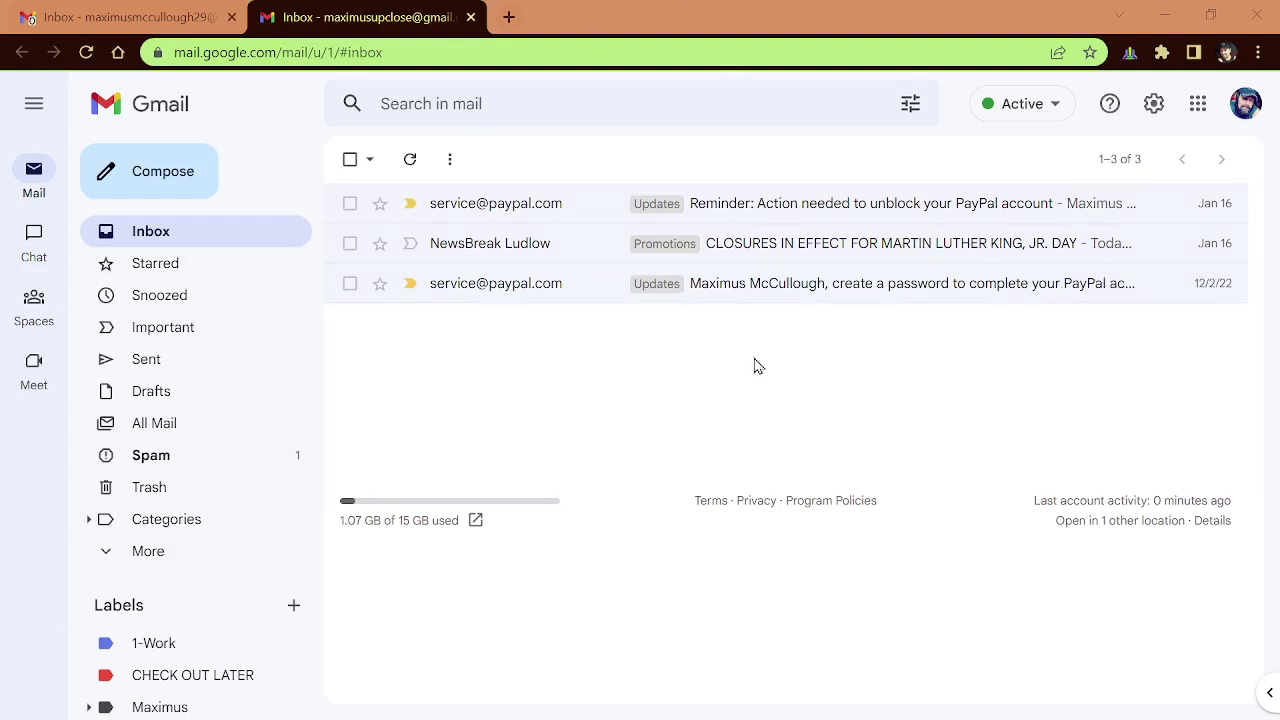
# Step: Scroll the left sidebar down and back up to survey the inbox categories and labels
pyautogui.scroll(-1, 249, 543)
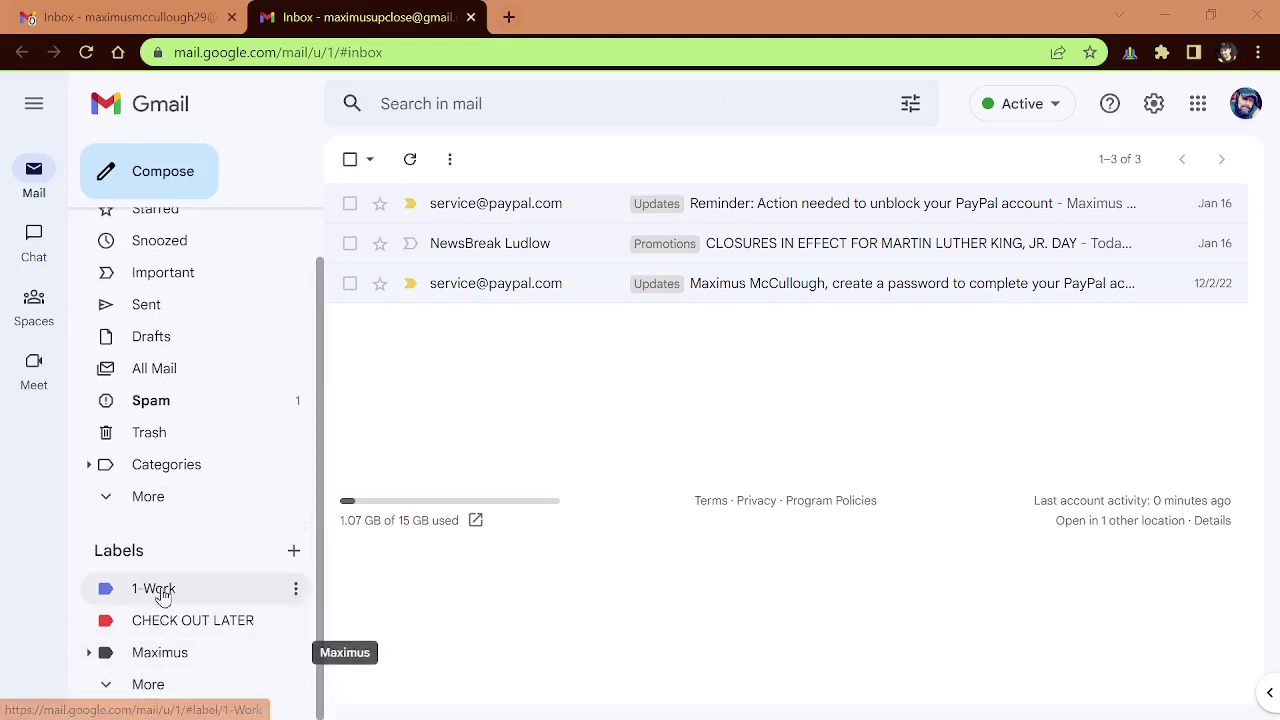
pyautogui.scroll(1, 163, 585)
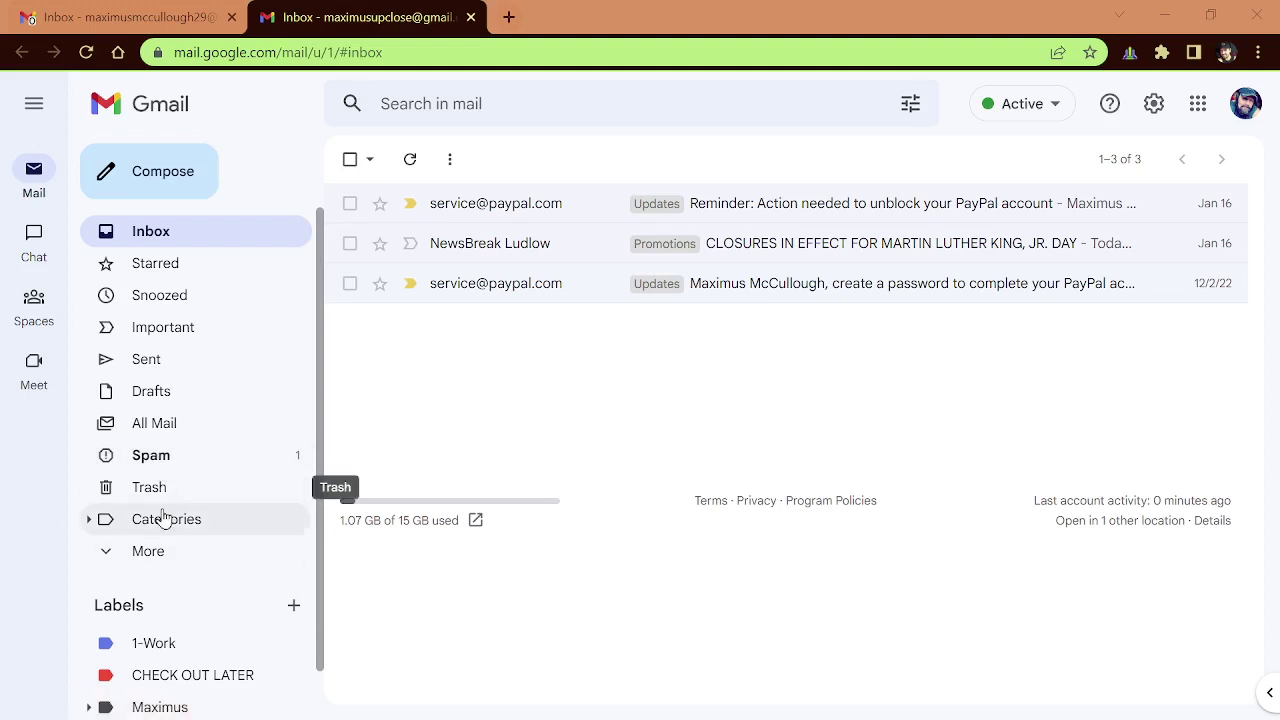
# Step: Collapse Categories and expand More to reveal Scheduled, Manage labels and Create new label
pyautogui.click(89, 522)
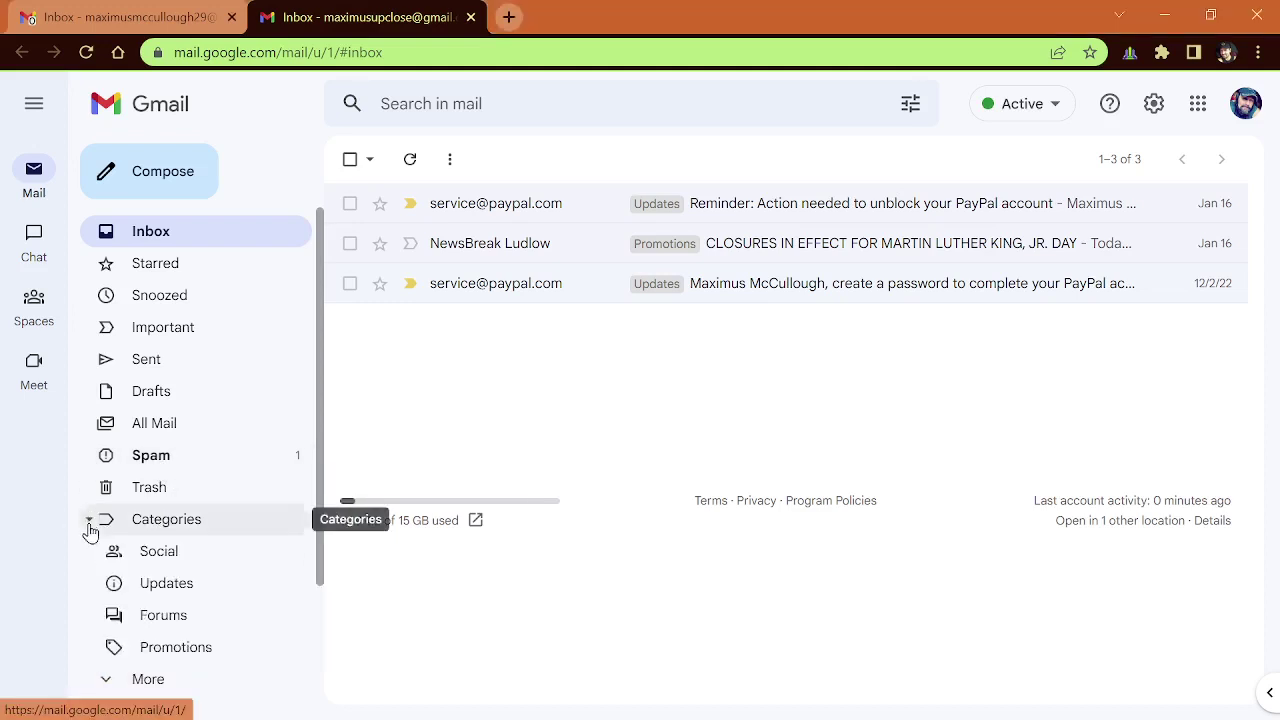
pyautogui.click(89, 522)
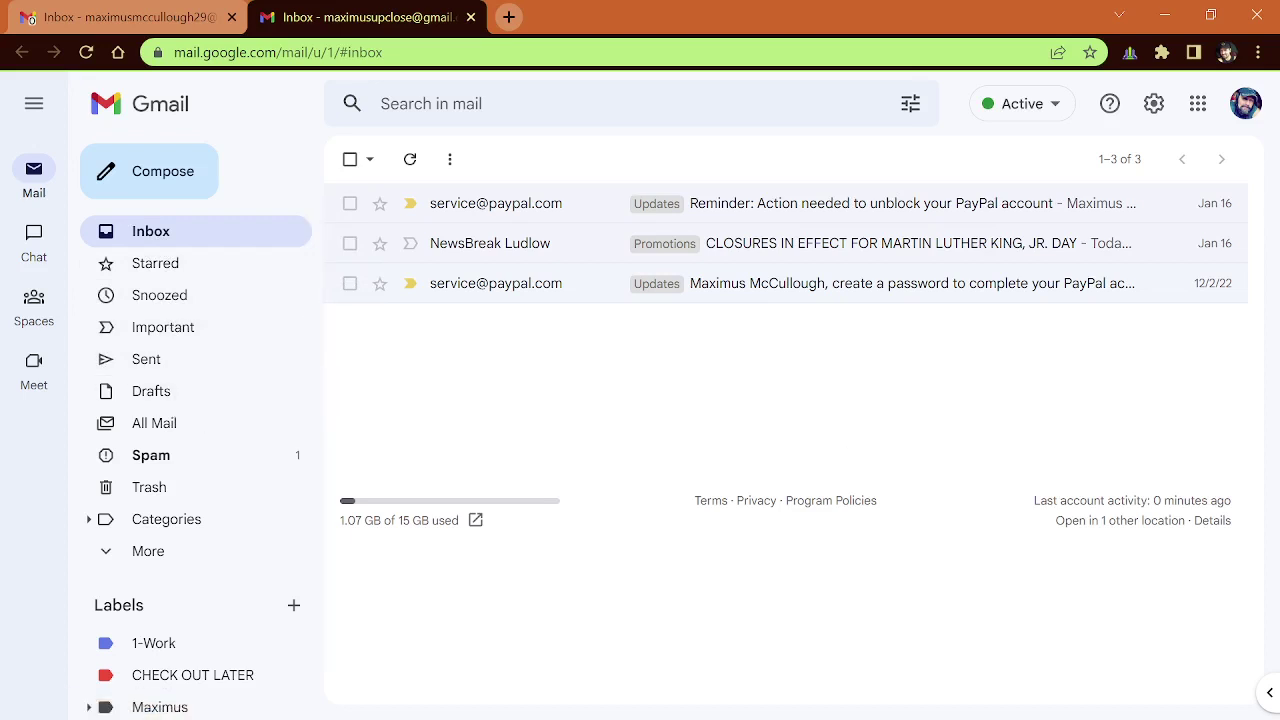
pyautogui.click(140, 560)
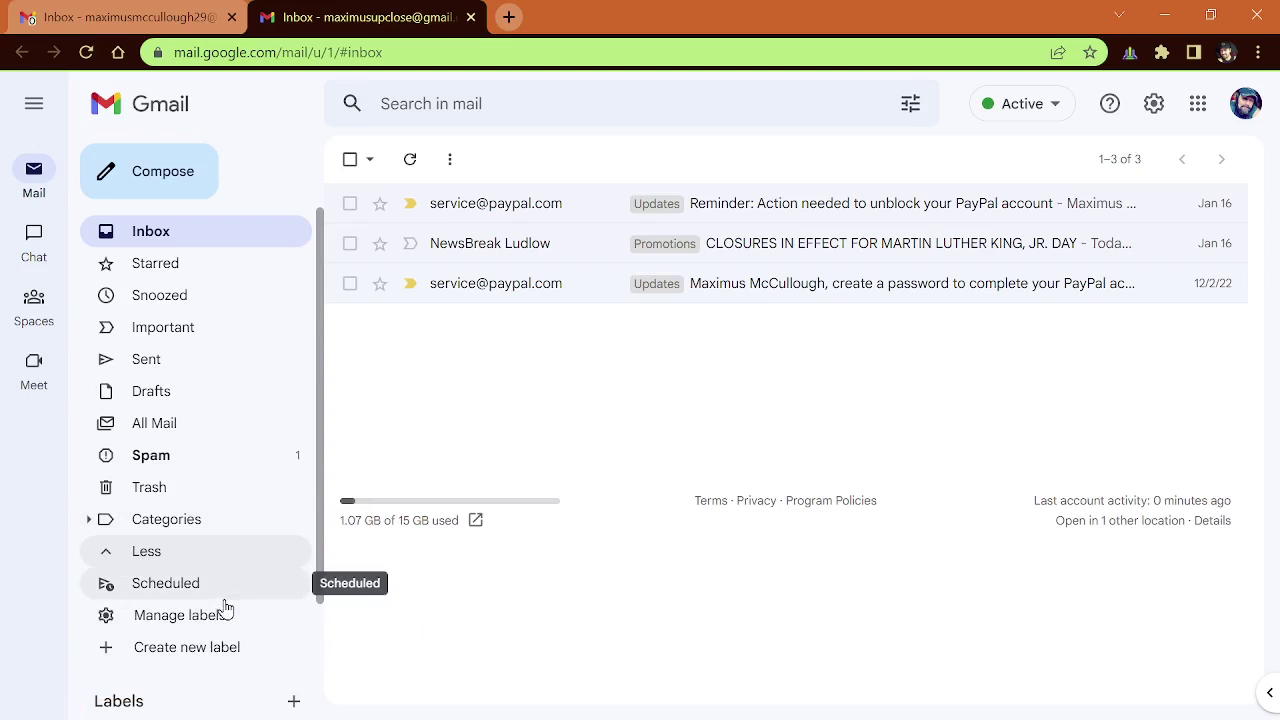
pyautogui.scroll(-1, 165, 658)
pyautogui.scroll(-1, 165, 660)
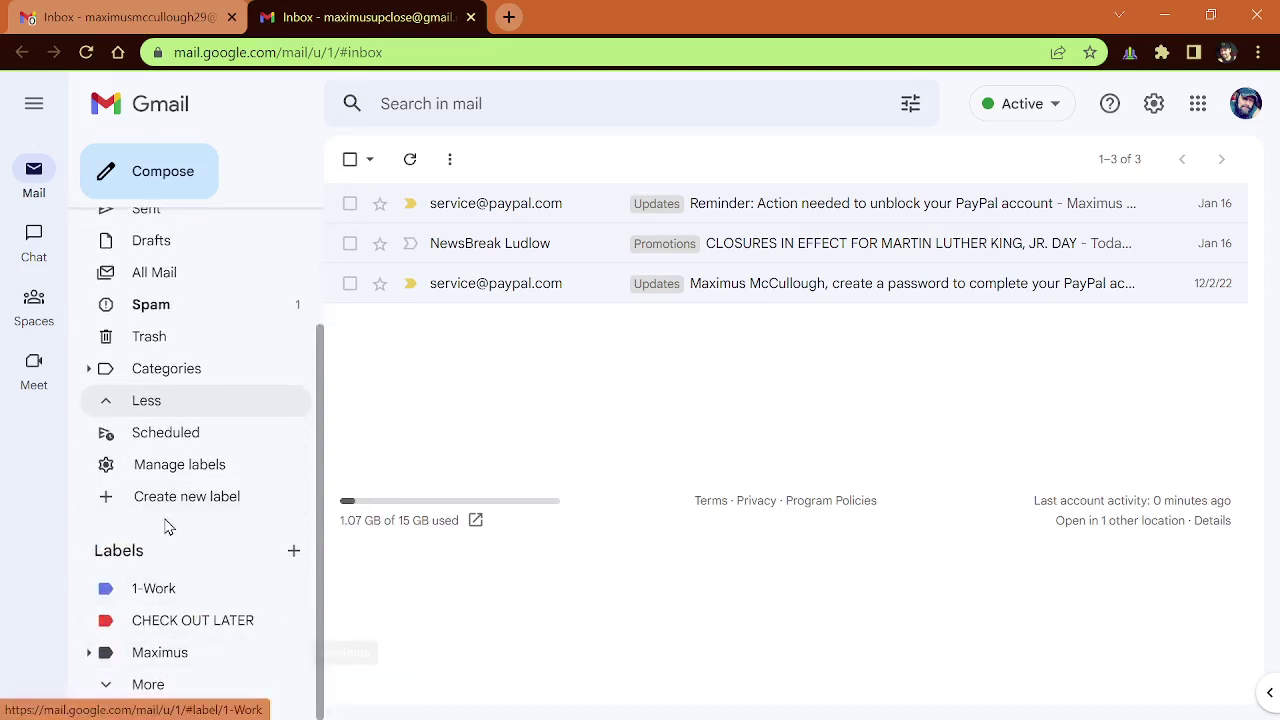
pyautogui.click(145, 597)
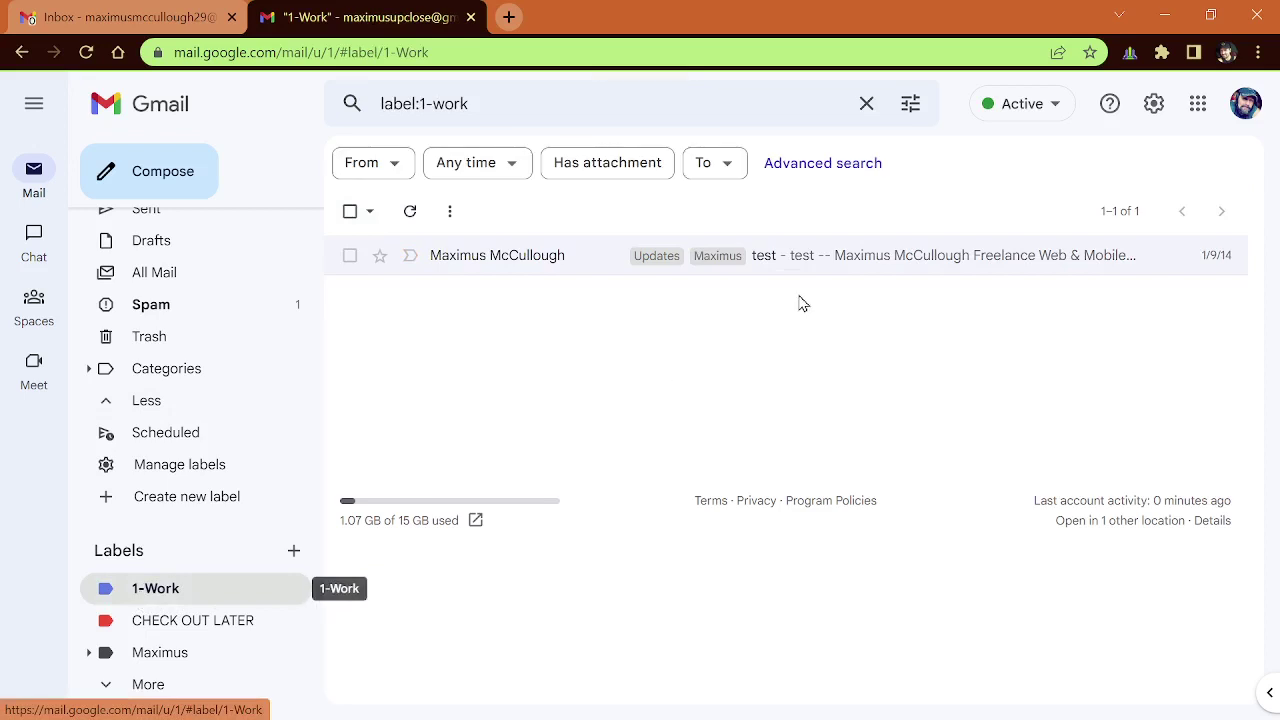
pyautogui.click(860, 262)
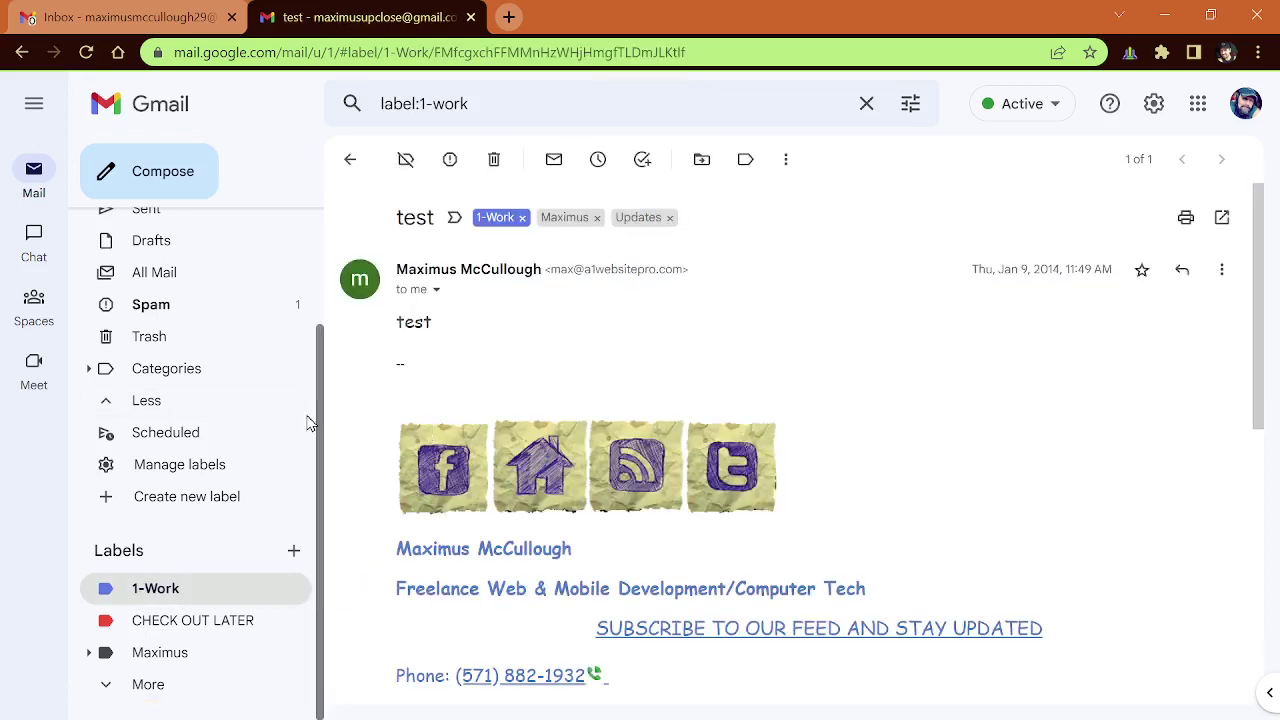
pyautogui.scroll(3, 245, 295)
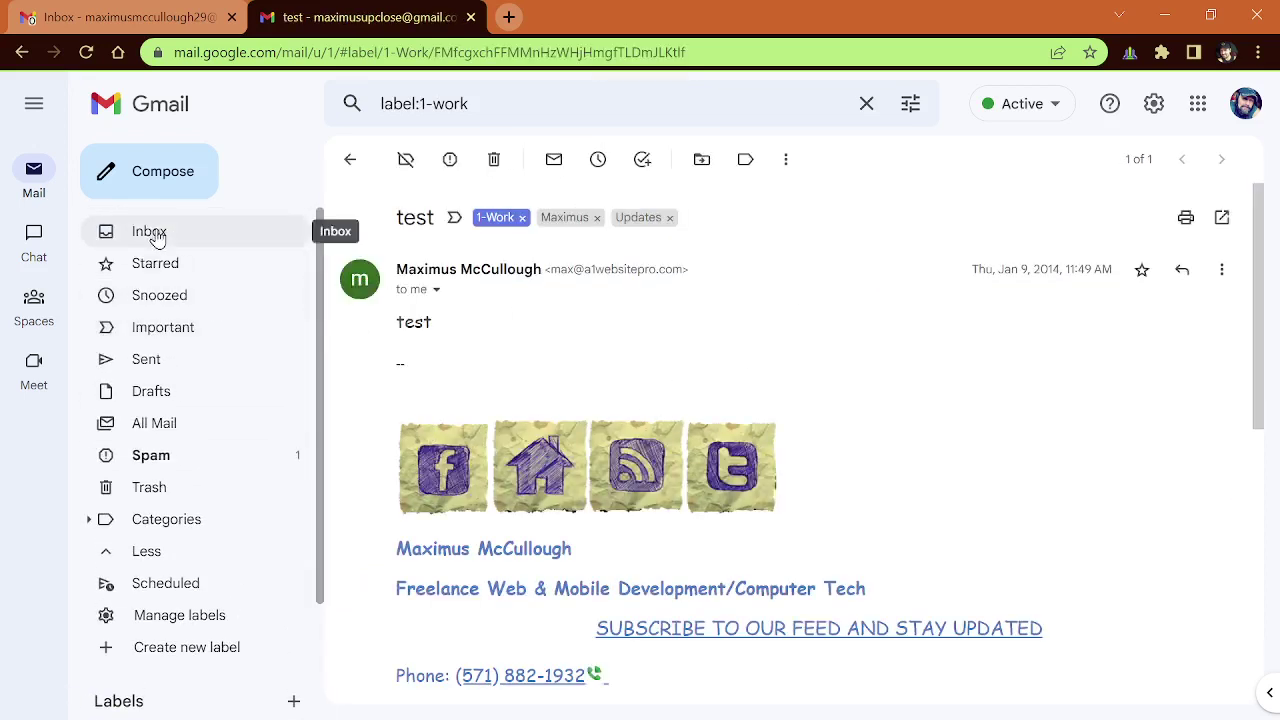
pyautogui.click(145, 231)
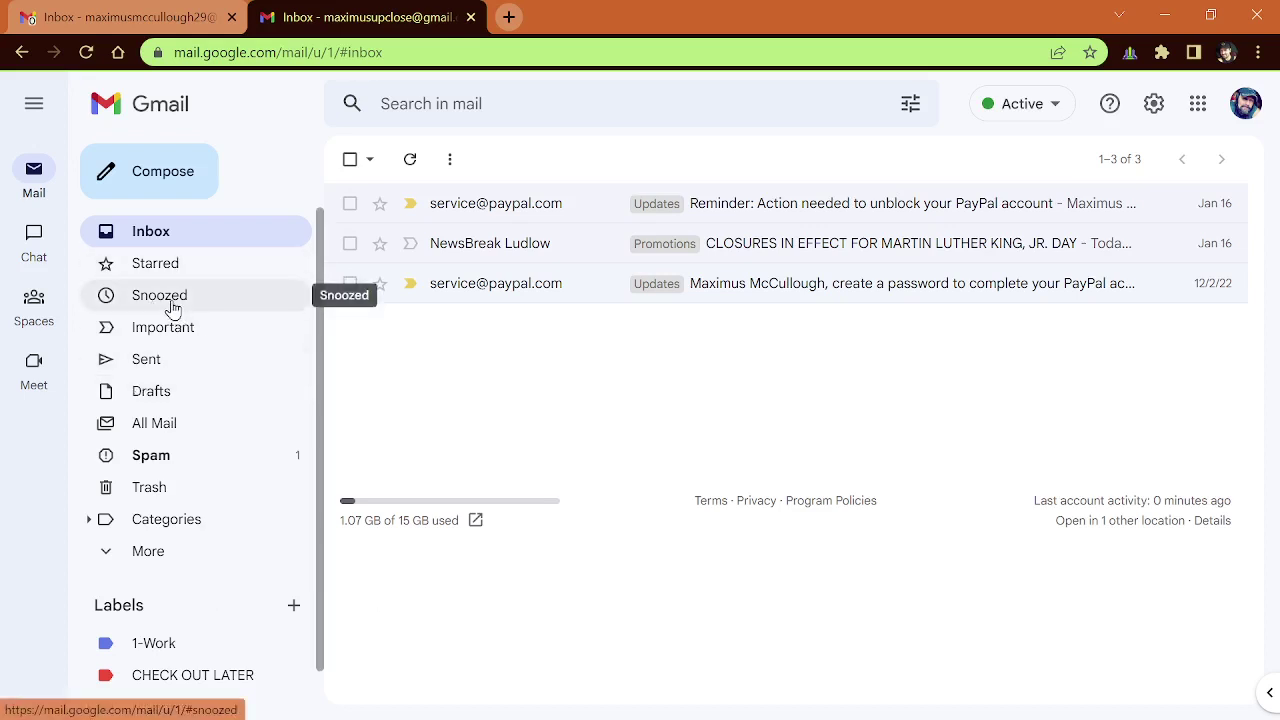
# Step: Move Snoozed into the hidden More section of the label list
pyautogui.moveTo(155, 303); pyautogui.dragTo(157, 591)
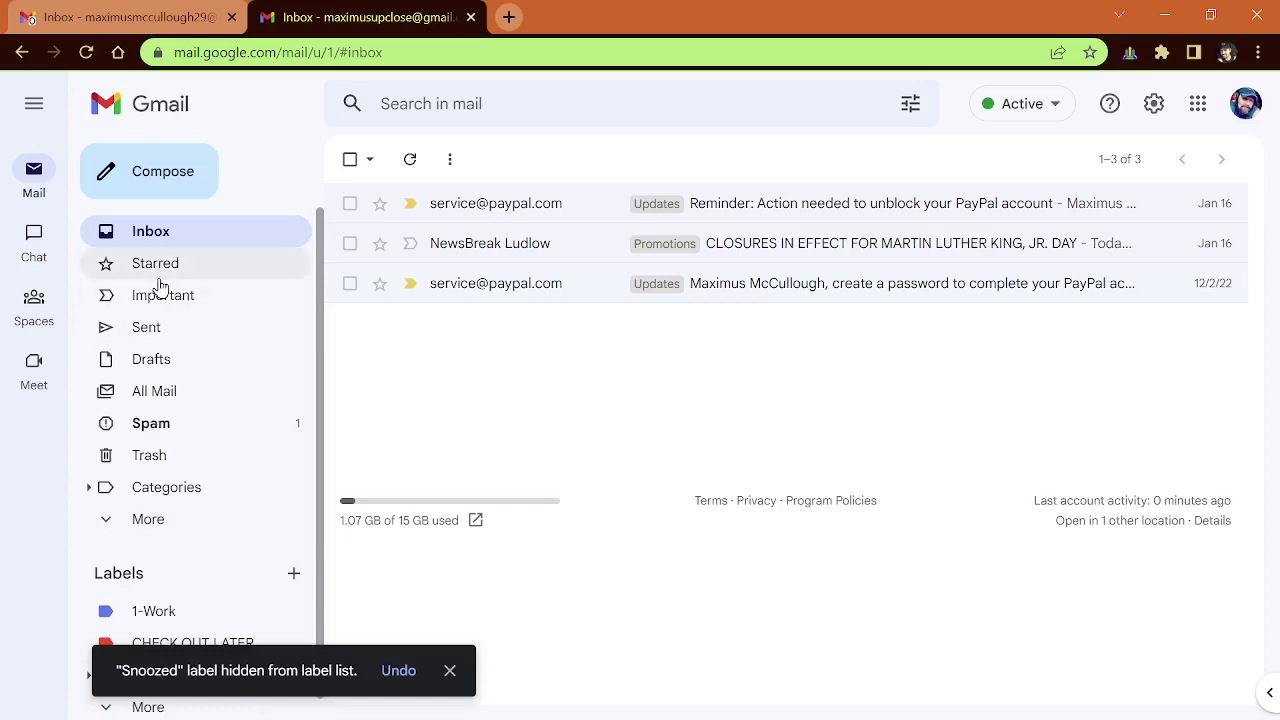
pyautogui.click(110, 525)
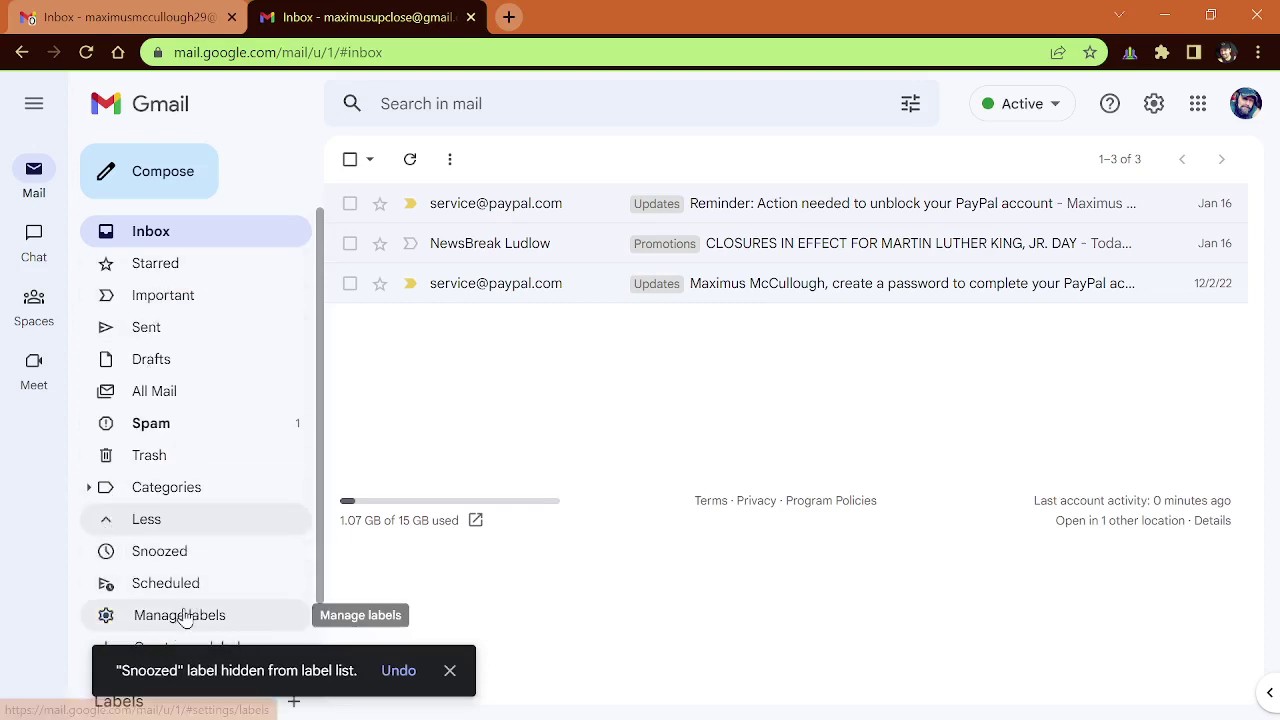
pyautogui.click(165, 526)
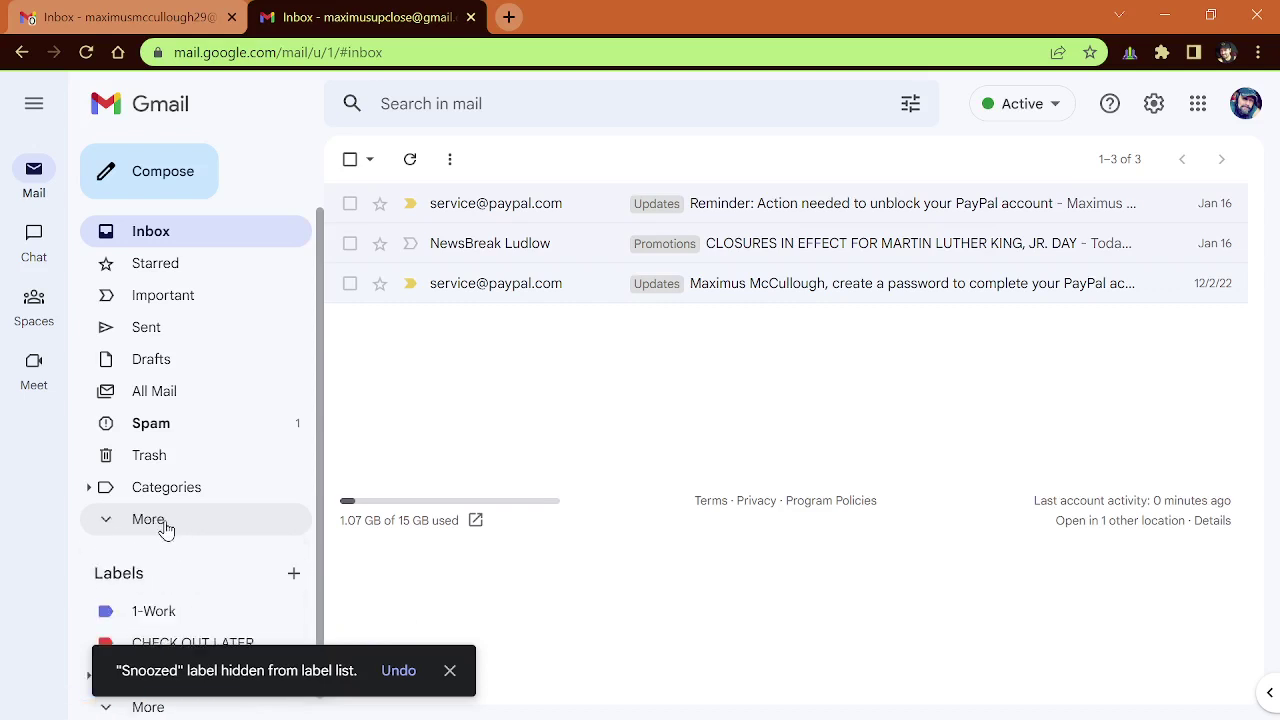
pyautogui.click(166, 528)
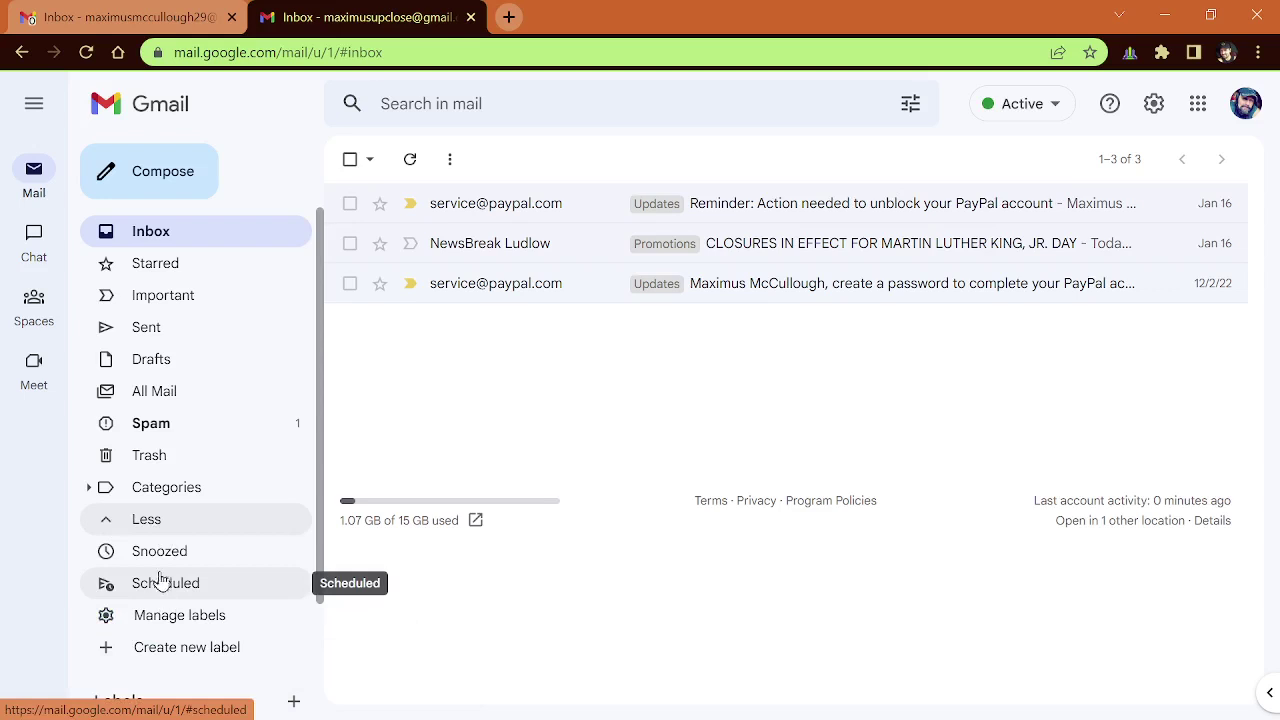
# Step: Hide Sent, Drafts, Spam, All Mail, Important, Trash and Starred, then collapse the hidden list
pyautogui.moveTo(150, 330); pyautogui.dragTo(167, 585)
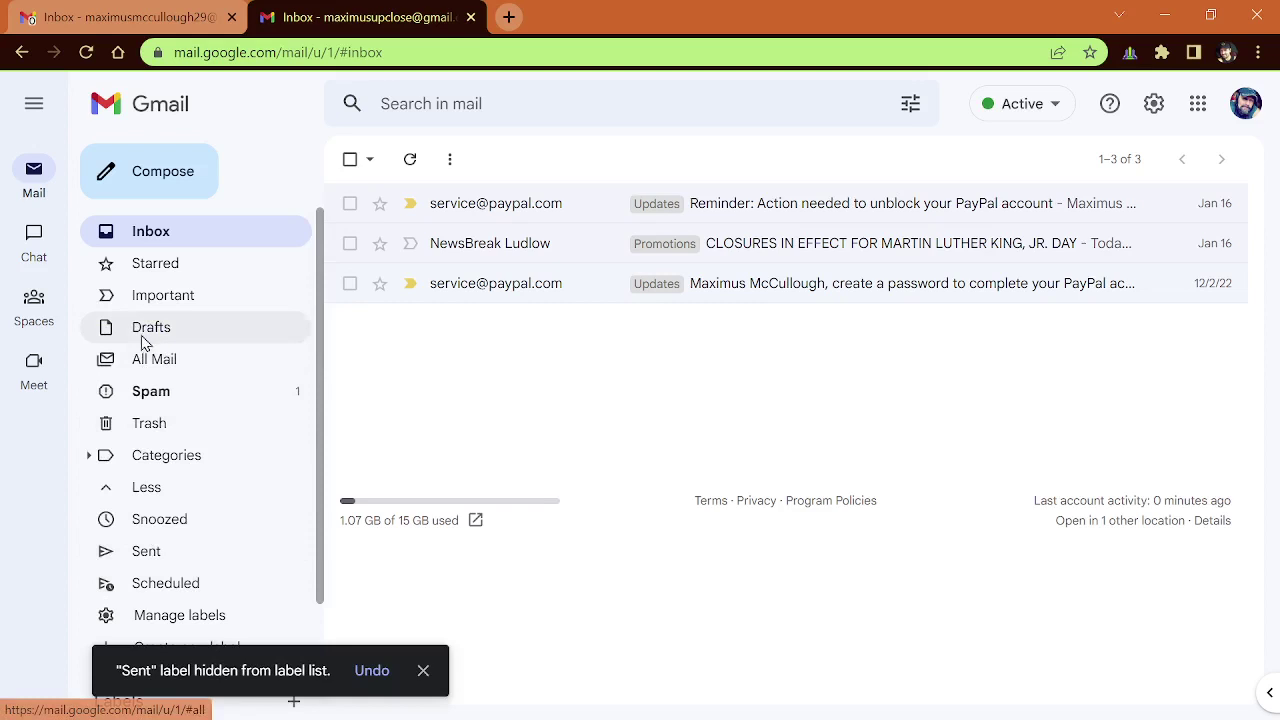
pyautogui.moveTo(145, 332); pyautogui.dragTo(149, 520)
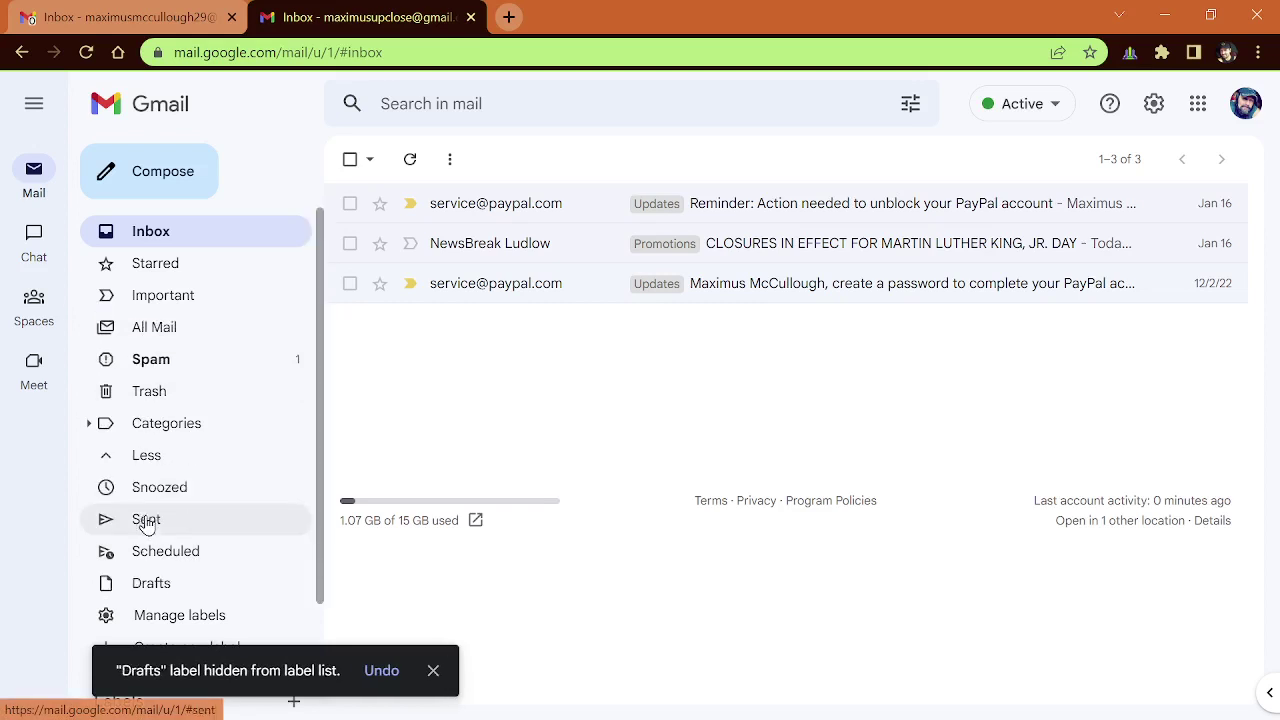
pyautogui.moveTo(160, 361); pyautogui.dragTo(160, 517)
pyautogui.moveTo(155, 340); pyautogui.dragTo(155, 505)
pyautogui.moveTo(170, 330); pyautogui.dragTo(171, 432)
pyautogui.moveTo(151, 294); pyautogui.dragTo(149, 400)
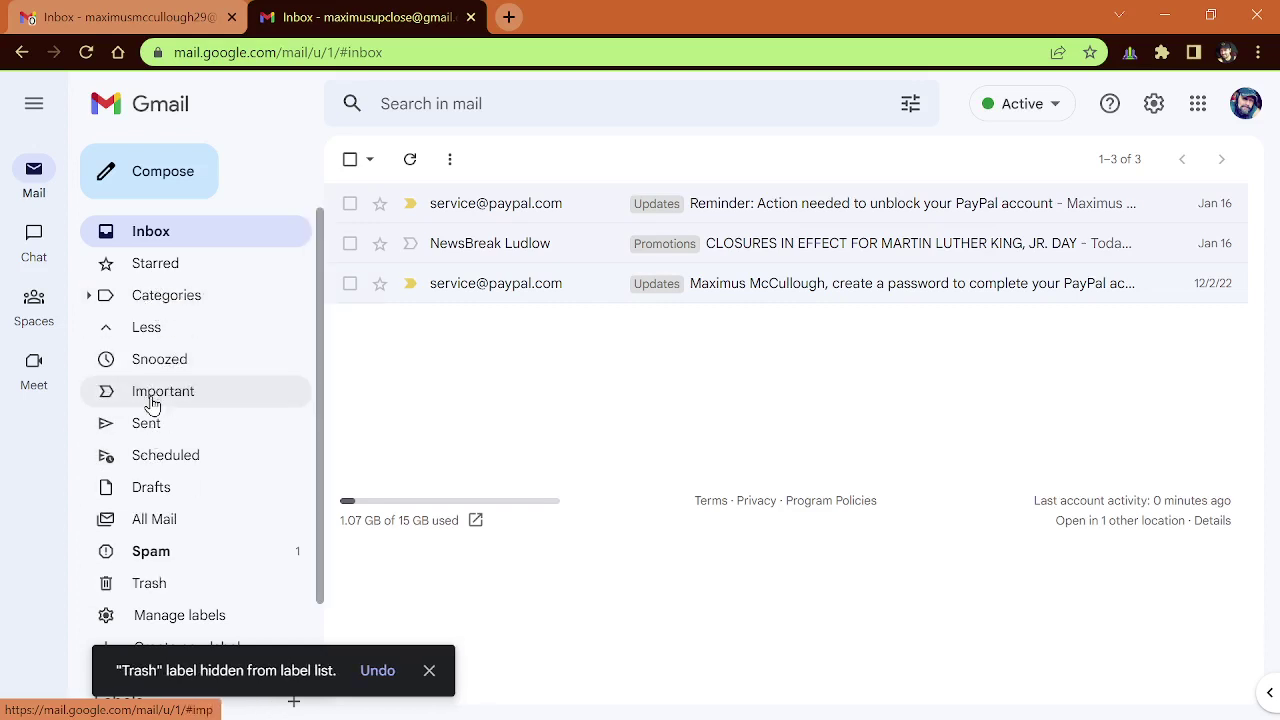
pyautogui.moveTo(160, 268); pyautogui.dragTo(157, 358)
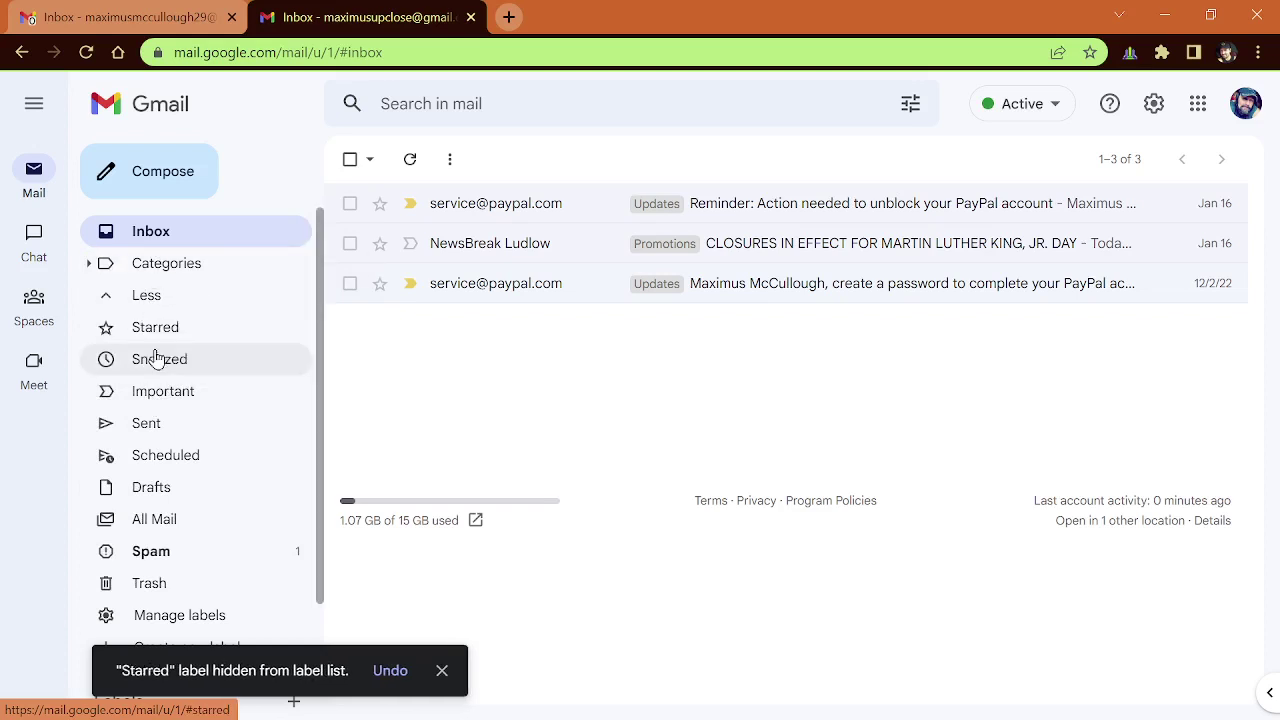
pyautogui.click(114, 299)
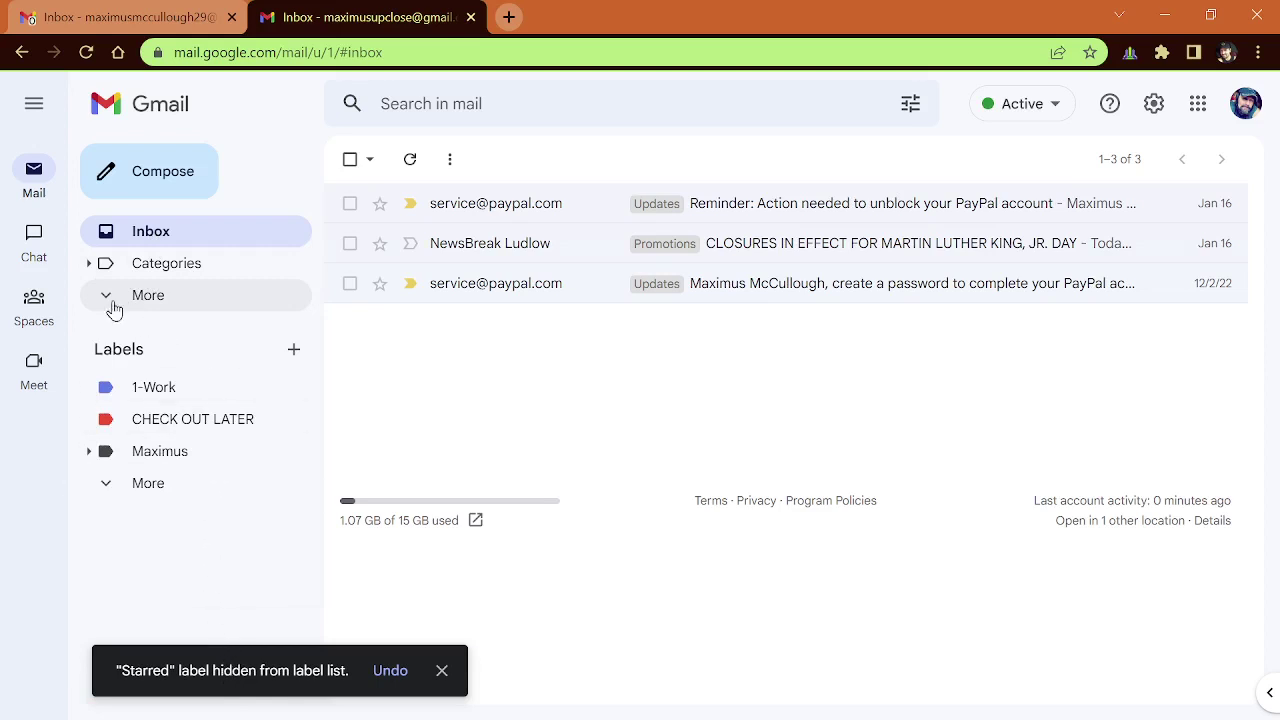
# Step: Expand Categories and the hidden system labels, down to Manage labels and Create new label
pyautogui.click(89, 265)
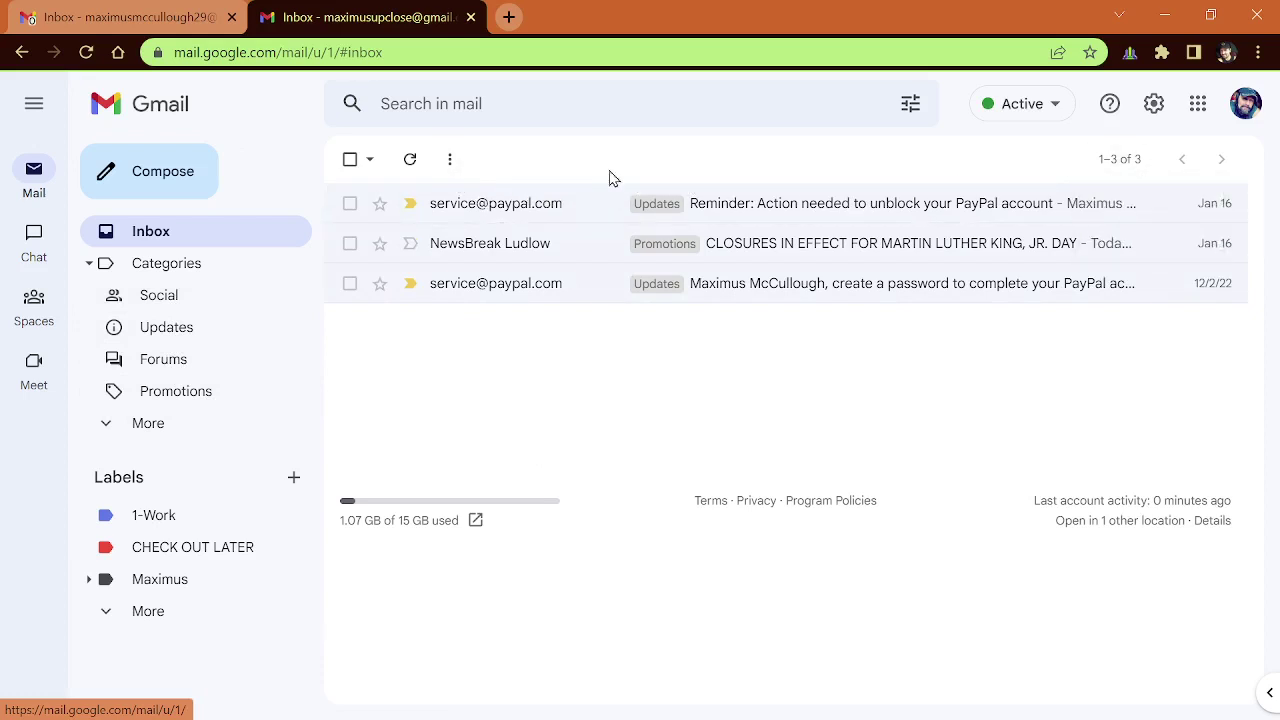
pyautogui.click(1090, 163)
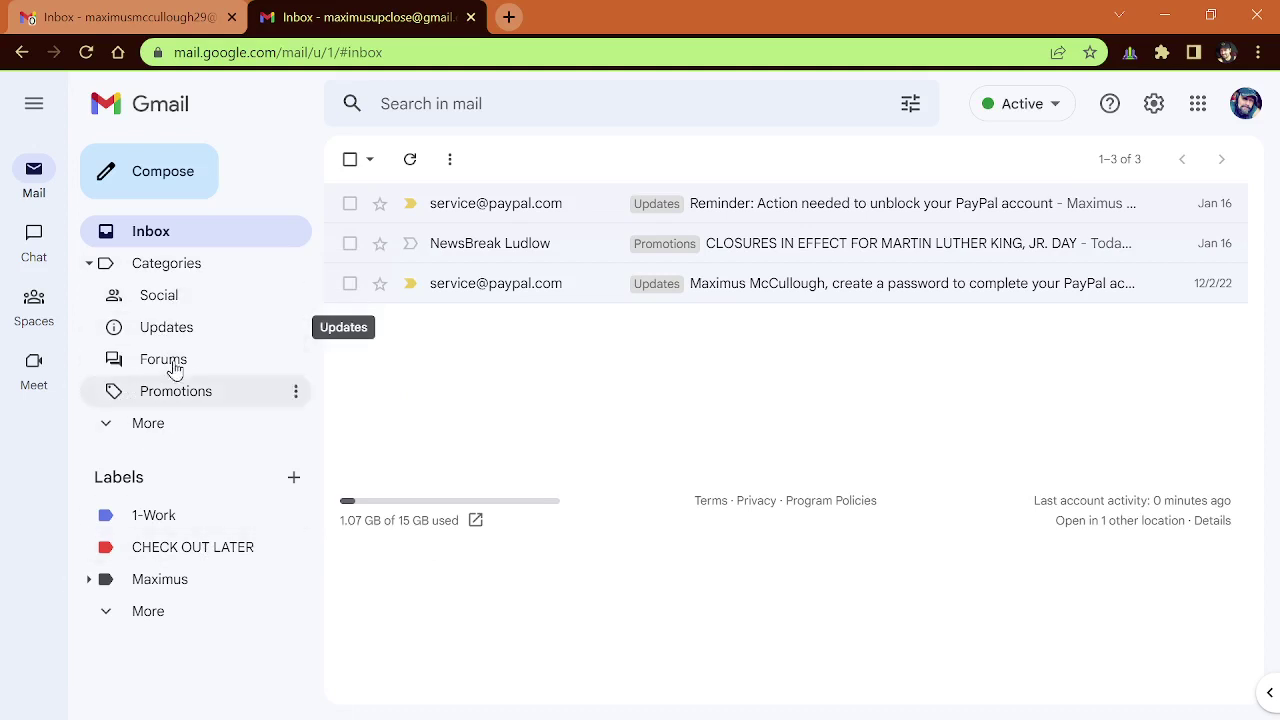
pyautogui.click(116, 428)
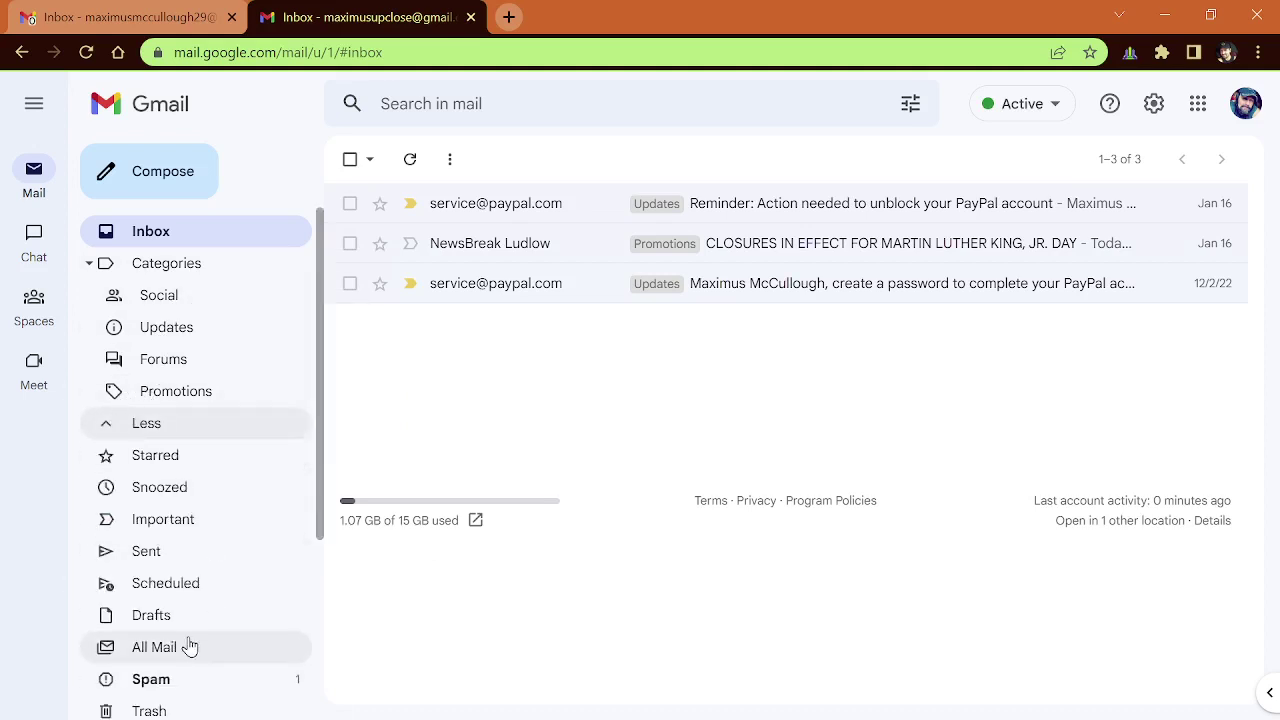
pyautogui.click(111, 426)
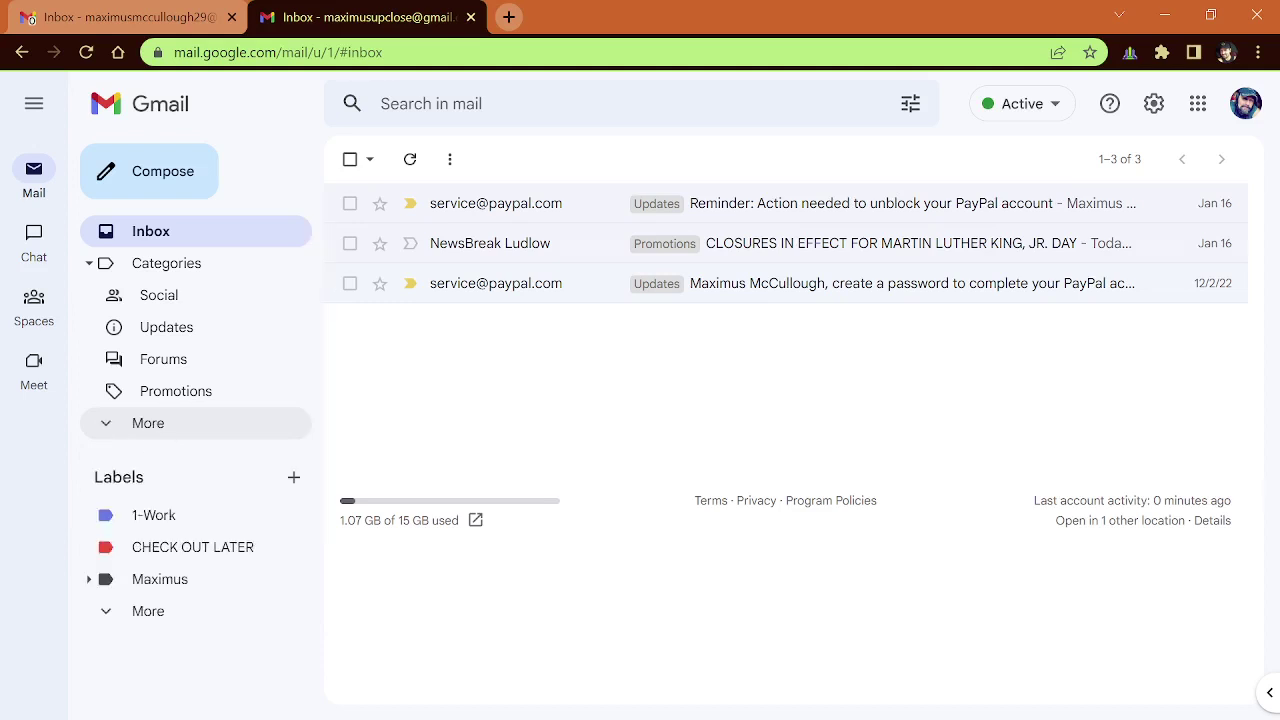
pyautogui.click(140, 428)
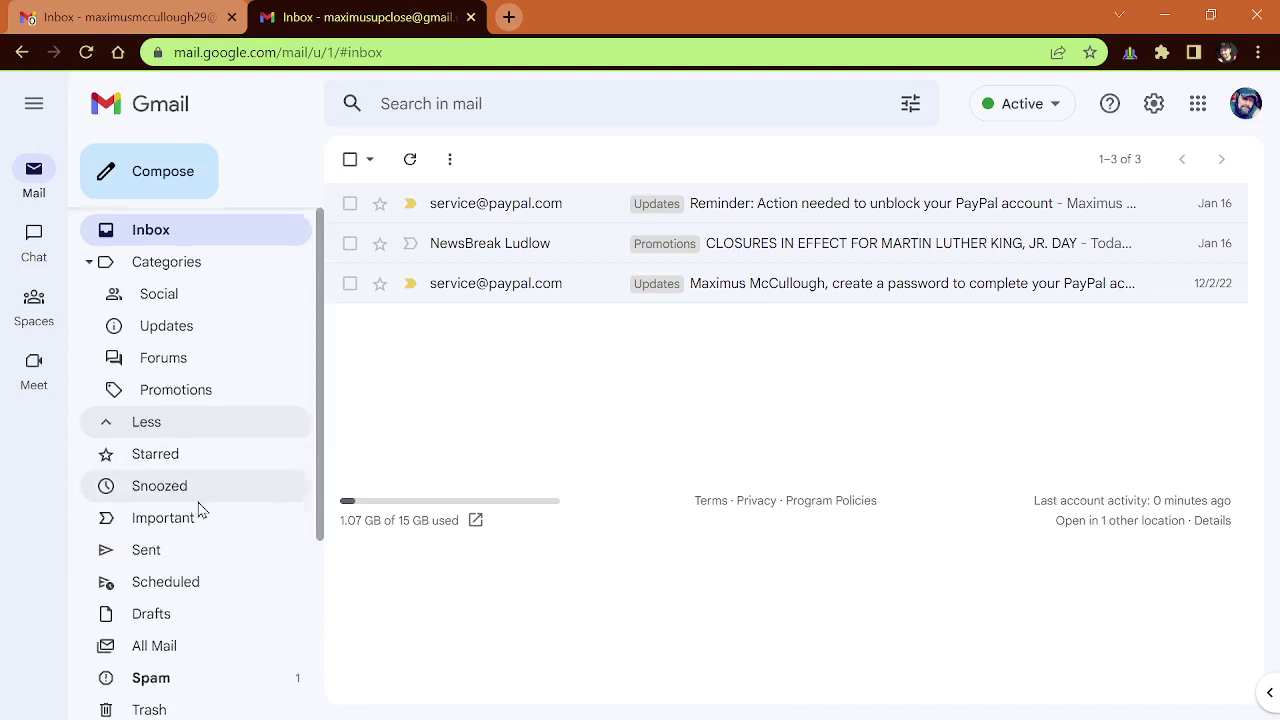
pyautogui.scroll(-3, 200, 510)
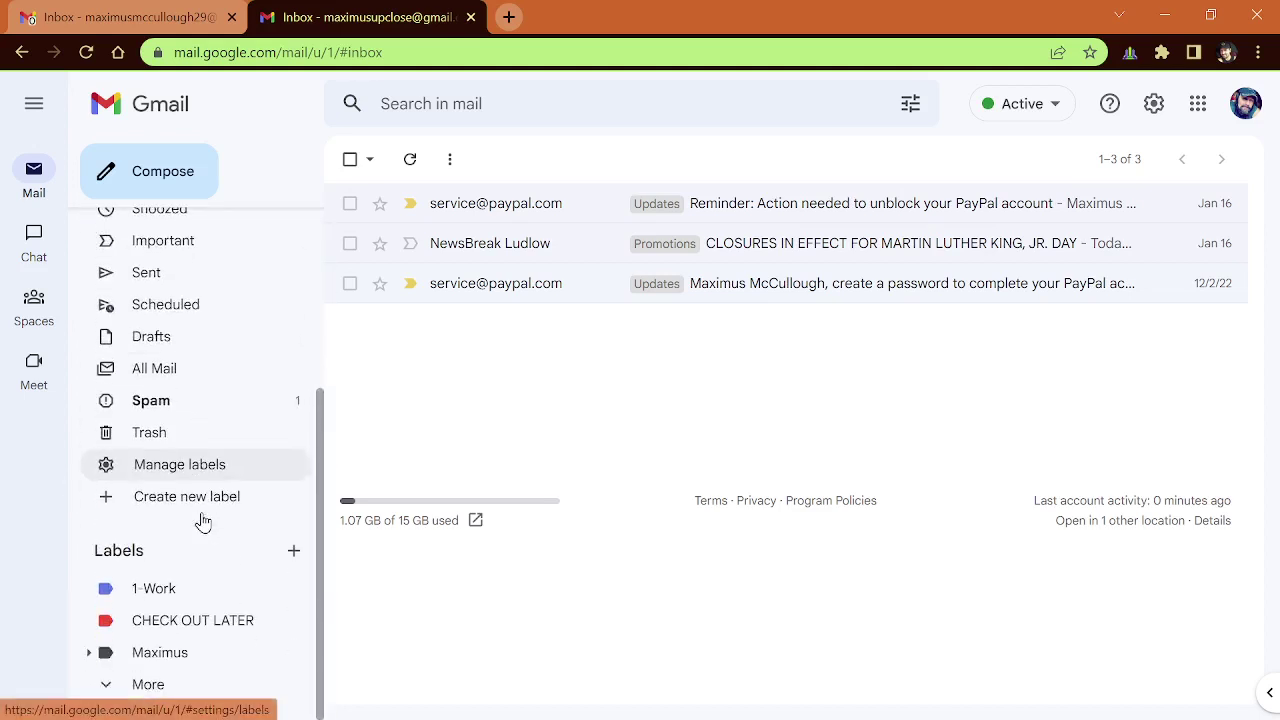
# Step: Open Manage labels, then move Categories below Trash so only Inbox stays visible
pyautogui.click(167, 466)
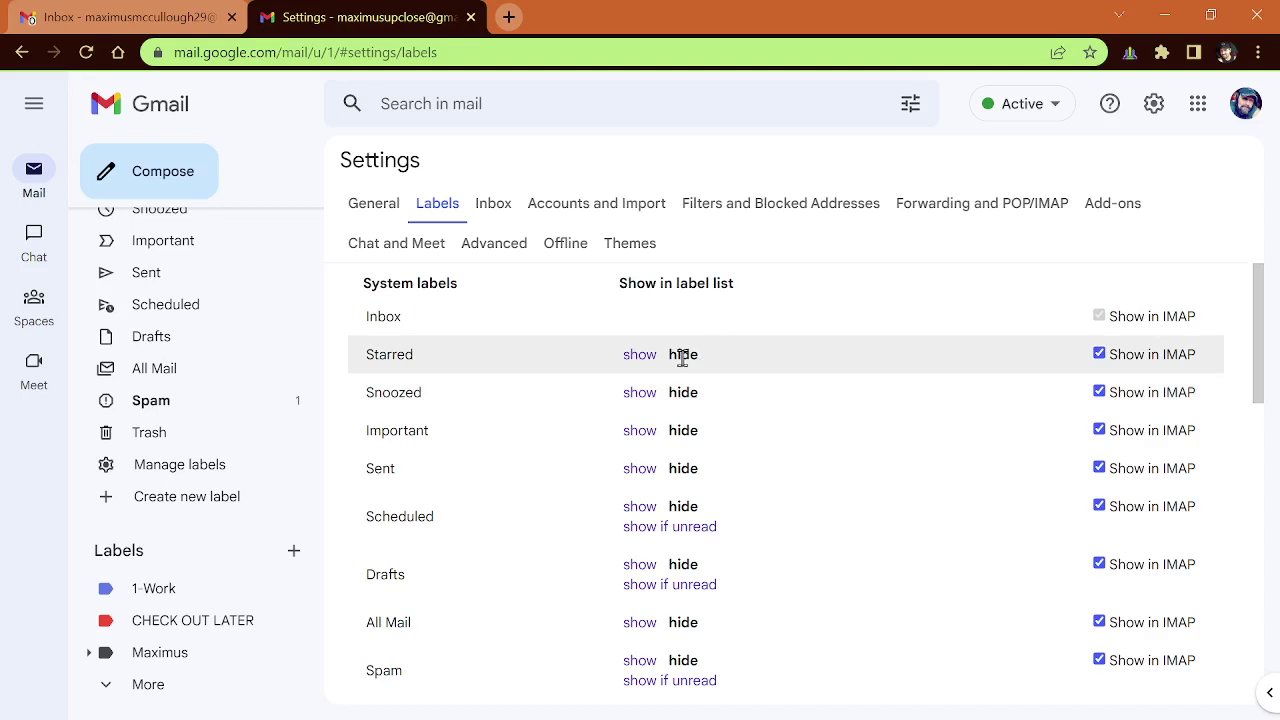
pyautogui.scroll(2, 171, 366)
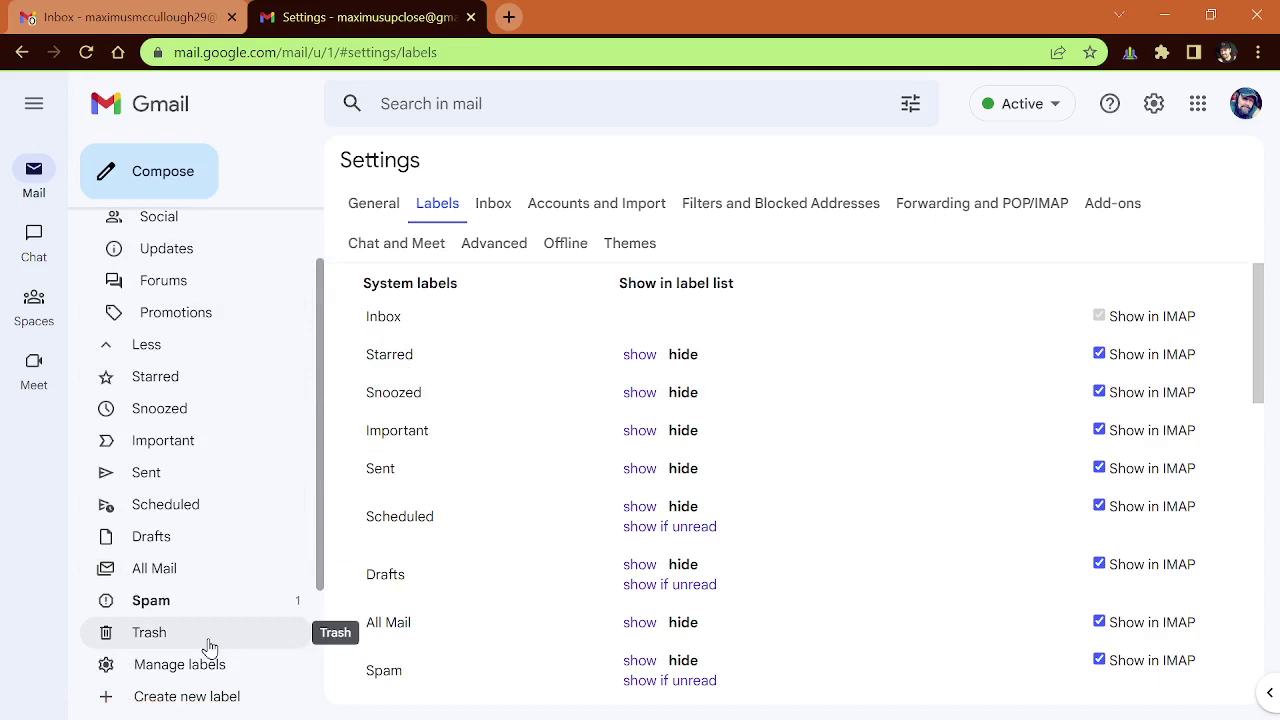
pyautogui.click(140, 346)
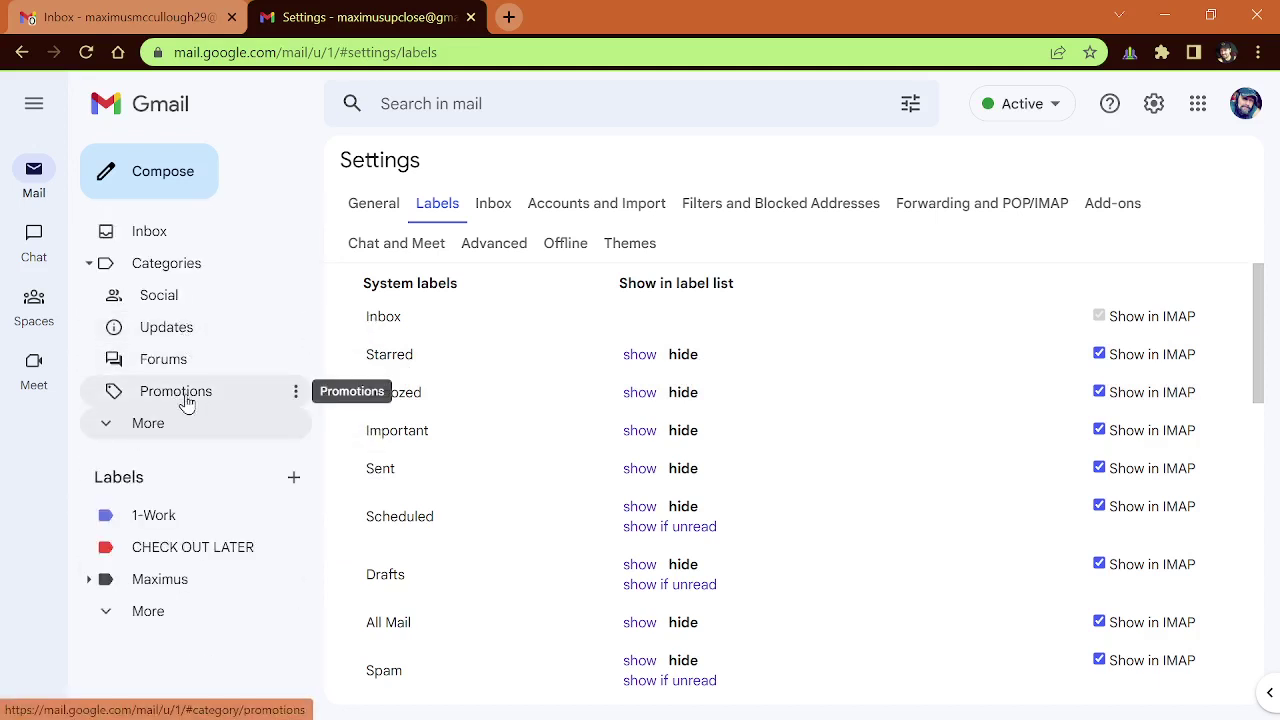
pyautogui.click(95, 265)
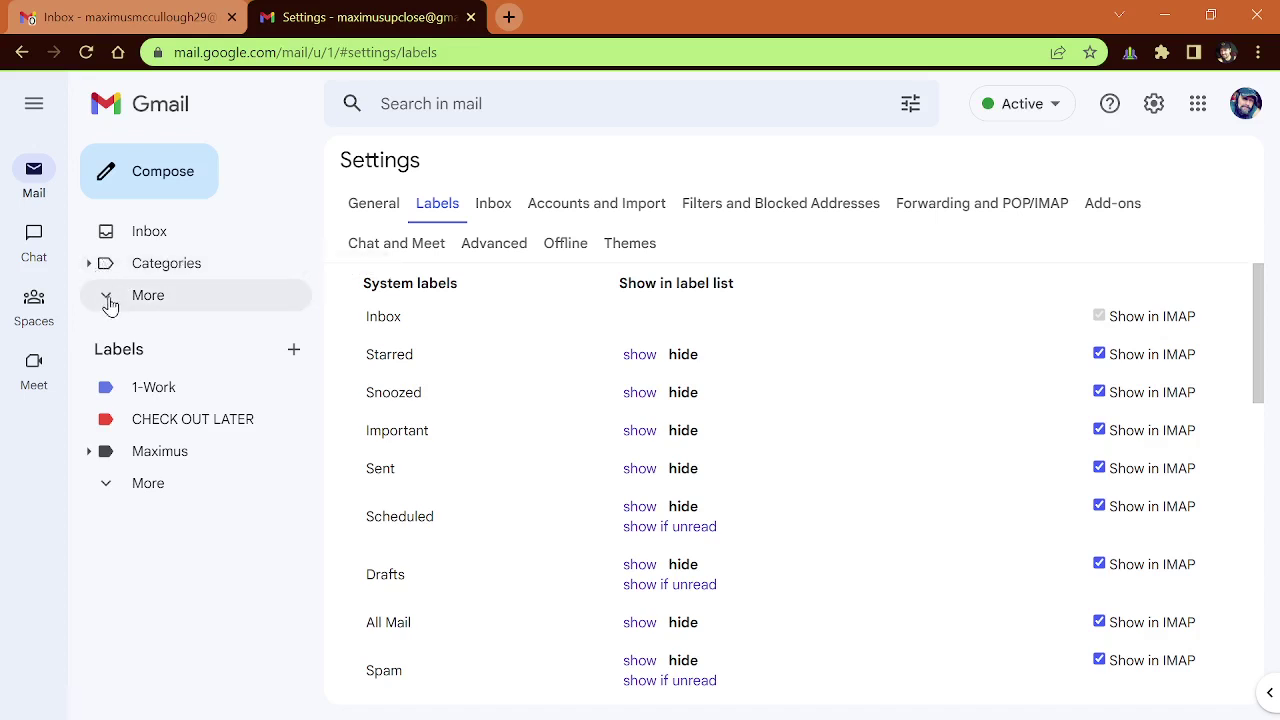
pyautogui.click(108, 297)
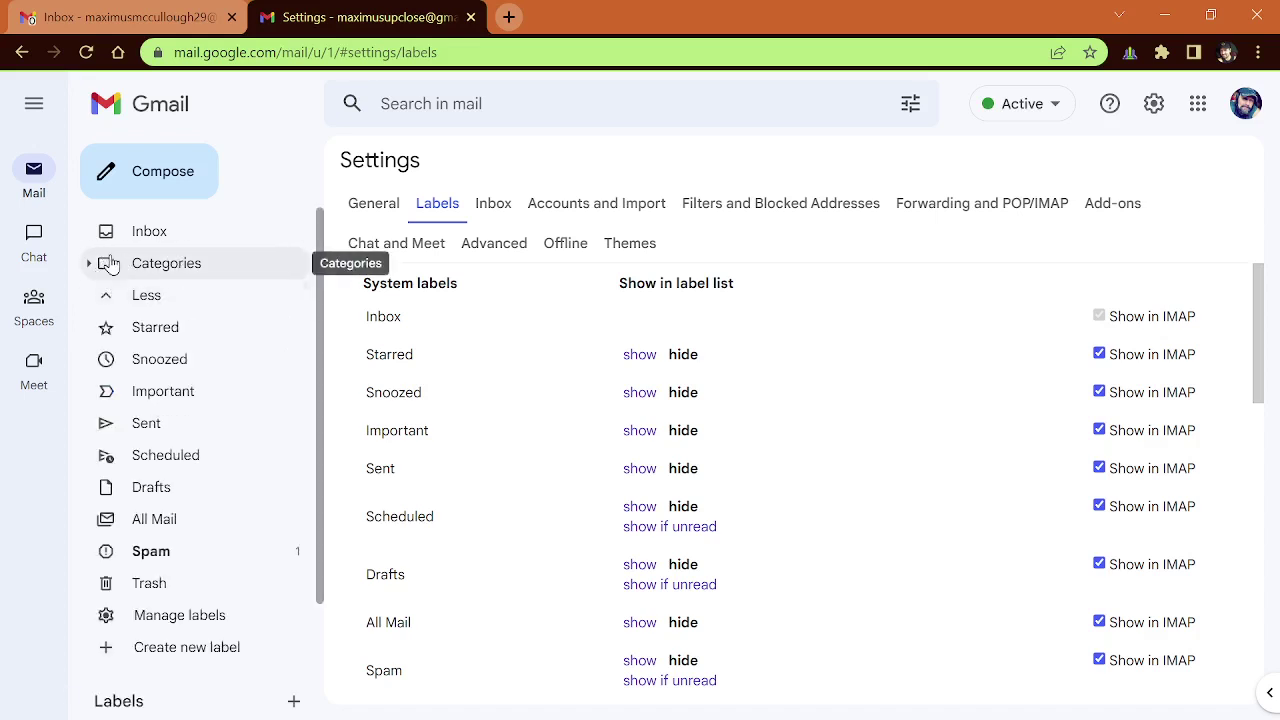
pyautogui.moveTo(117, 350); pyautogui.dragTo(117, 345)
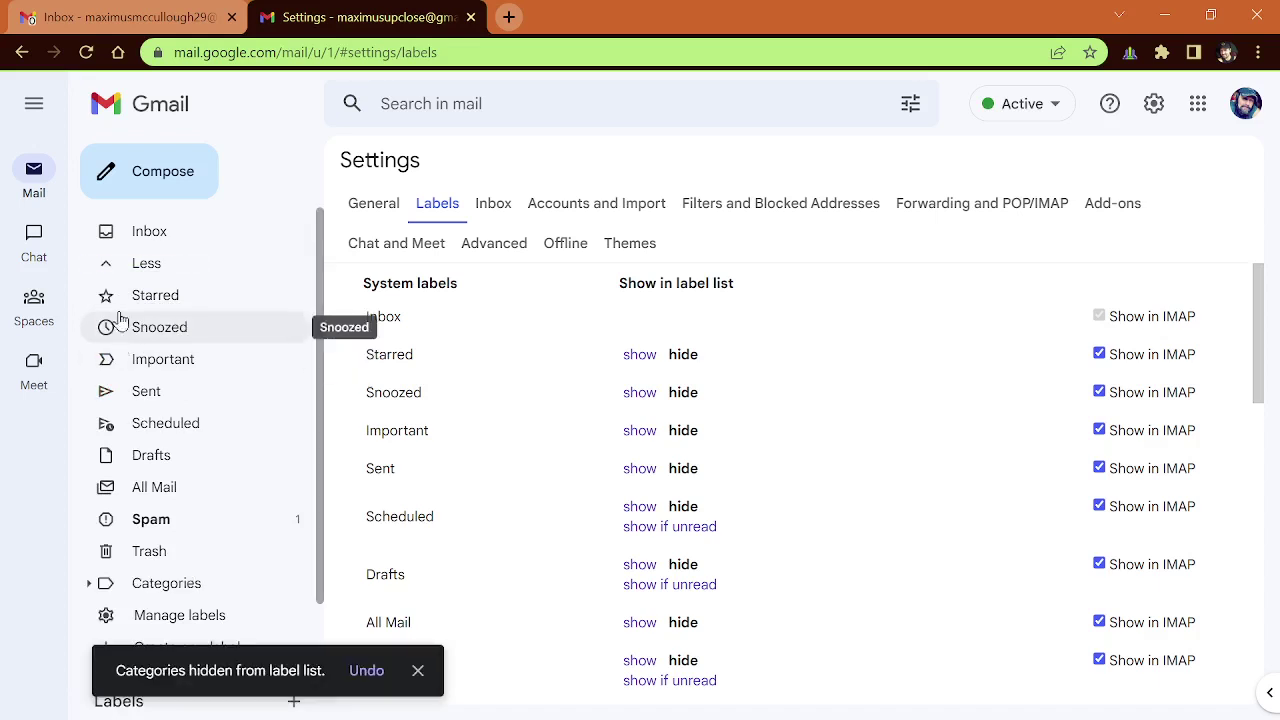
# Step: Set Starred and Important to show in the label list under Settings > Labels
pyautogui.click(113, 266)
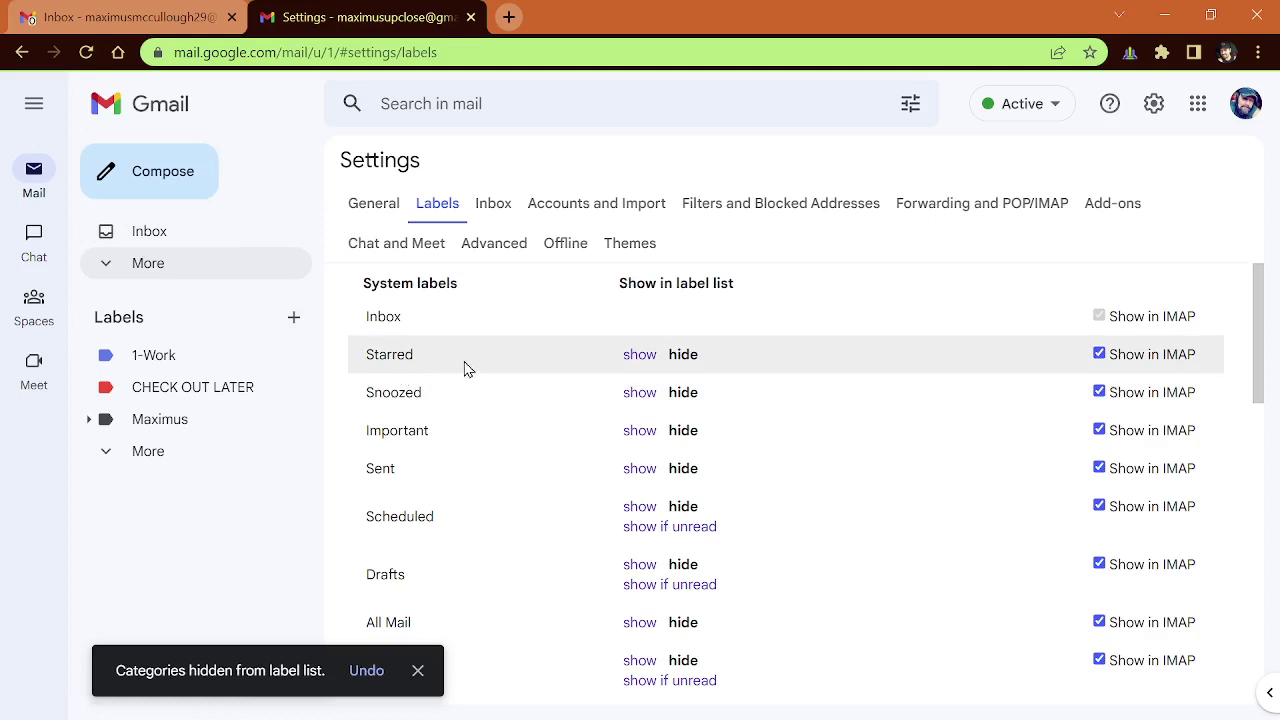
pyautogui.click(638, 356)
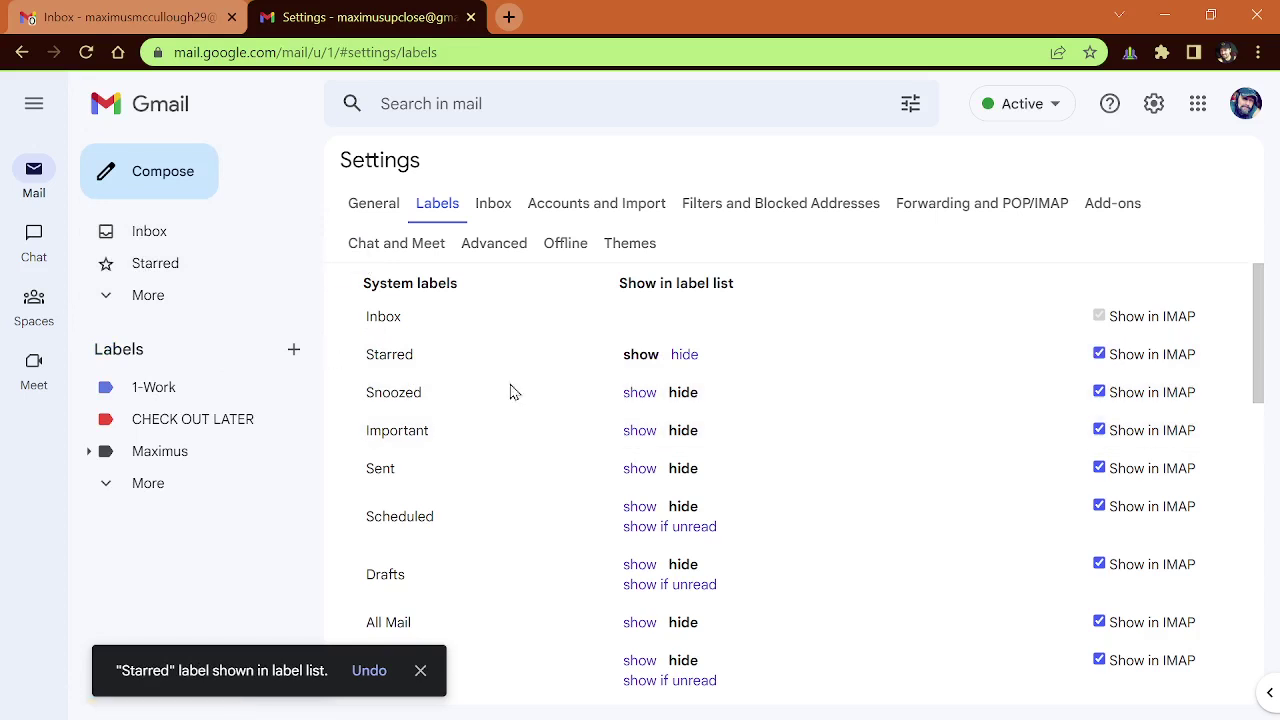
pyautogui.click(637, 432)
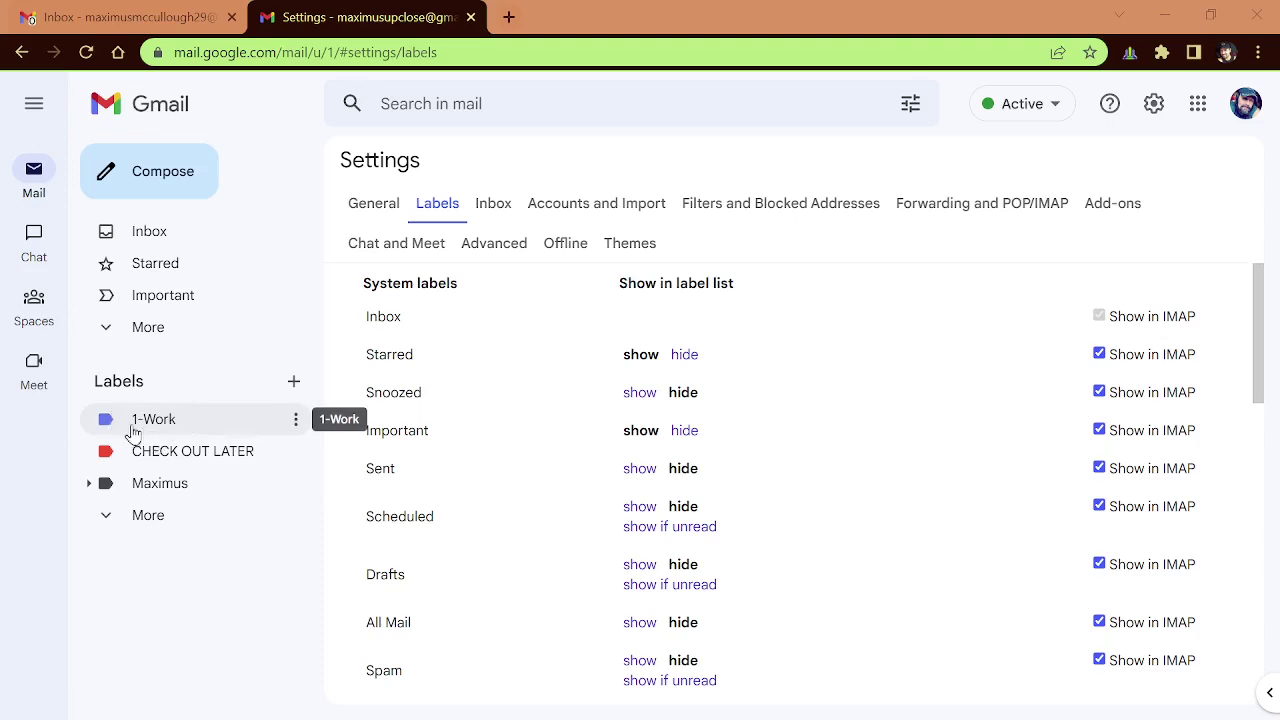
# Step: Create a top-level label named 1-Home, leaving 'Nest label under' unchecked
pyautogui.click(294, 384)
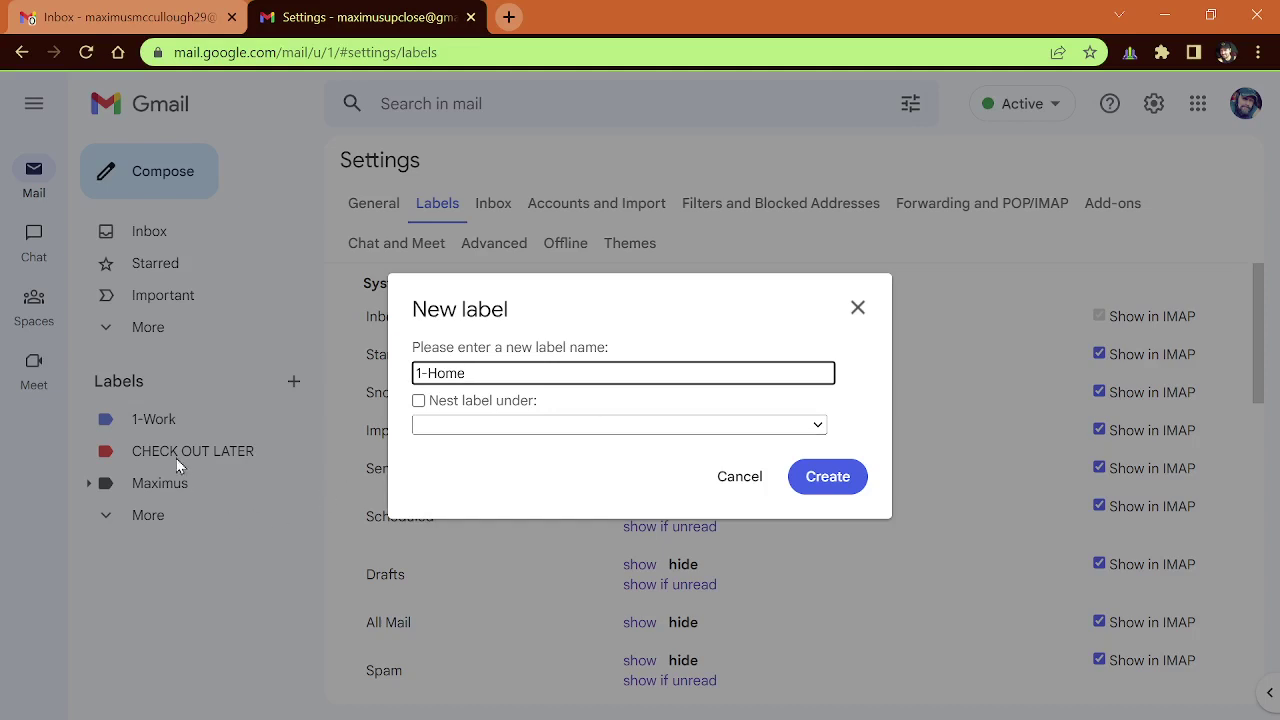
pyautogui.click(418, 400)
pyautogui.click(520, 426)
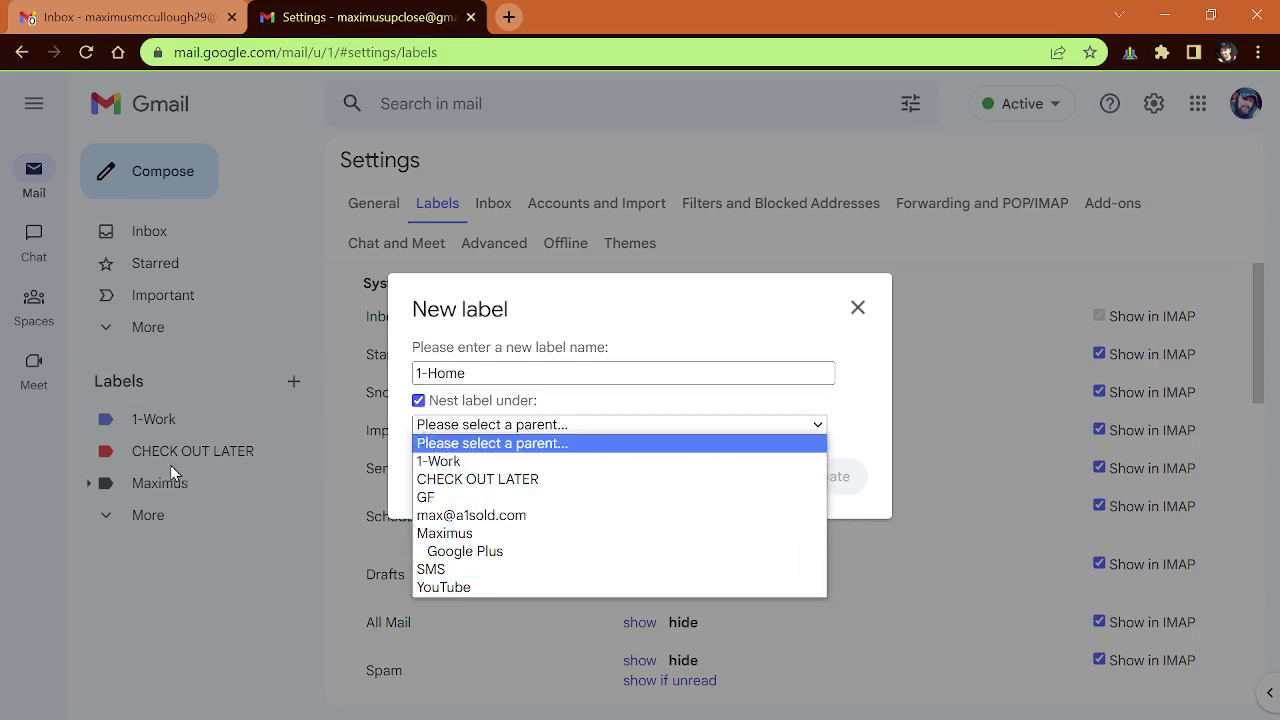
pyautogui.click(419, 401)
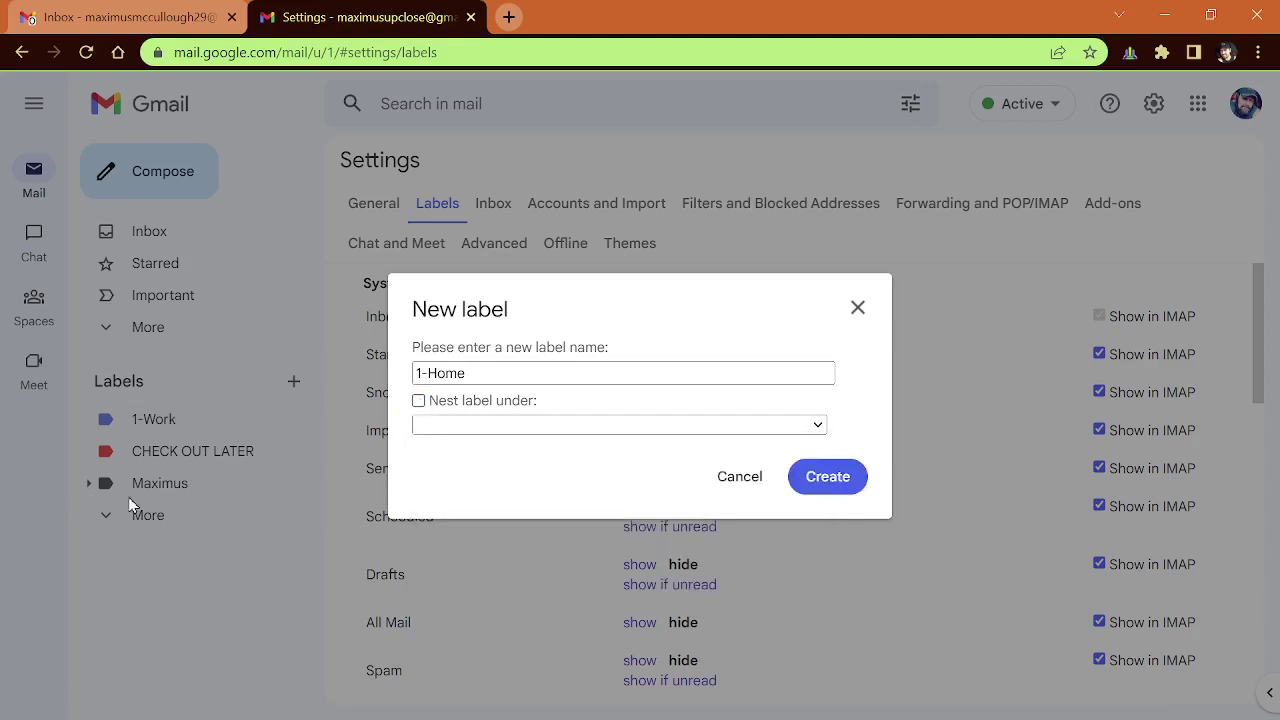
pyautogui.click(849, 479)
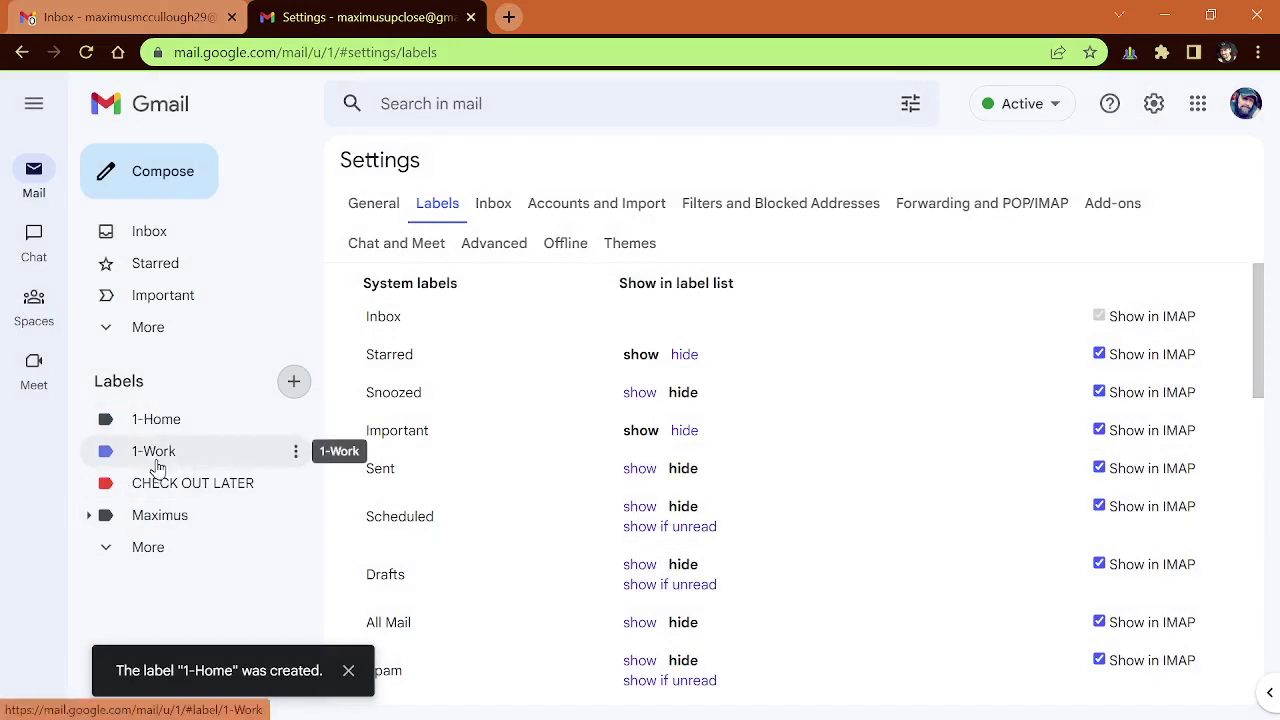
pyautogui.click(88, 518)
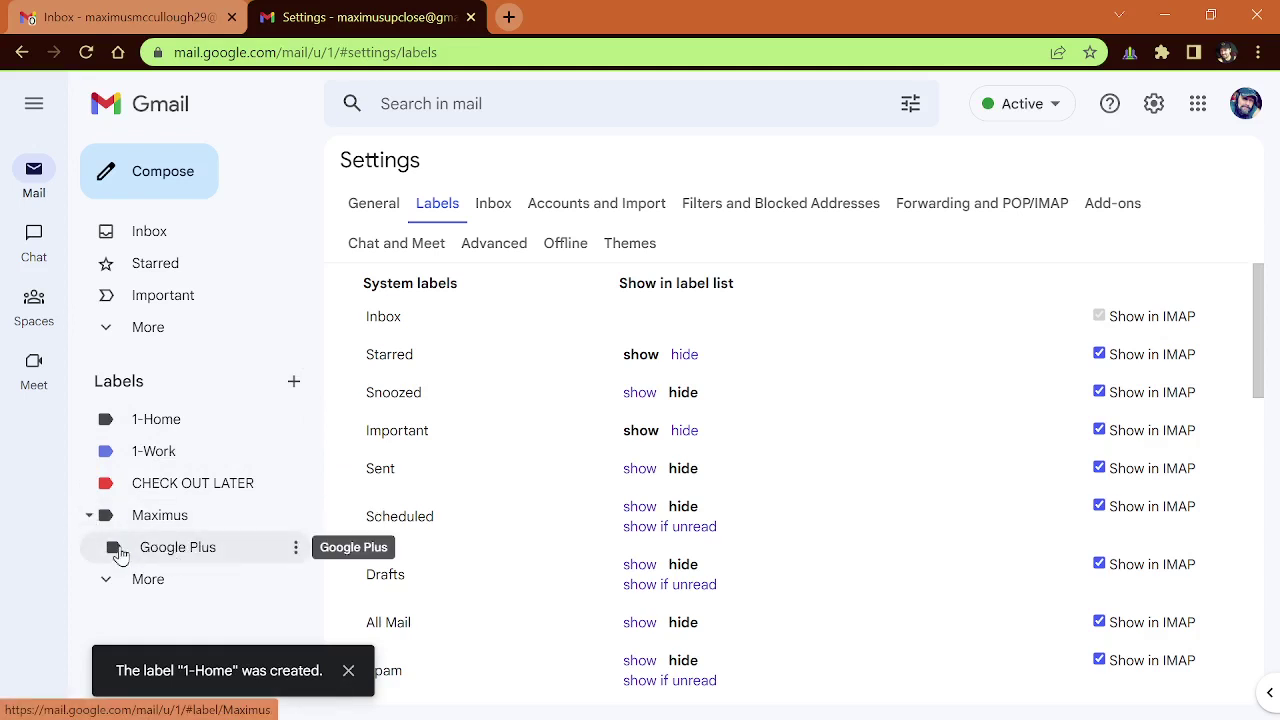
pyautogui.click(88, 518)
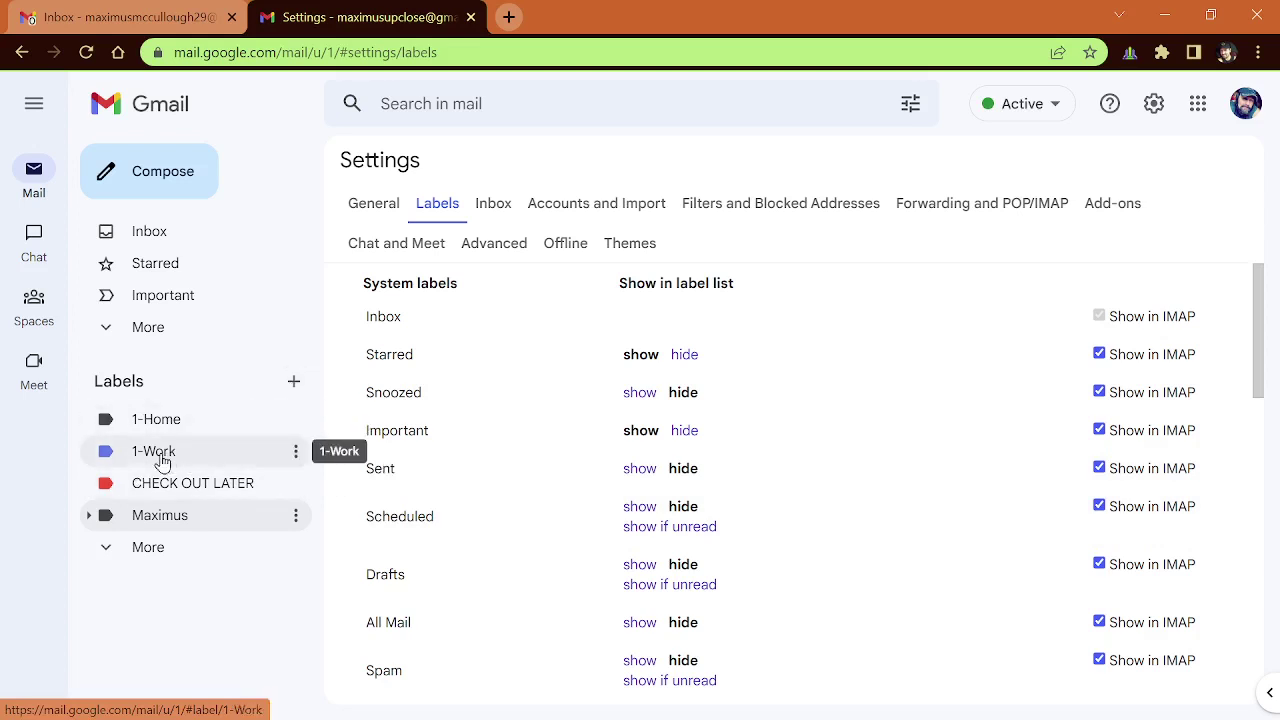
# Step: Add a second new label called 2-Home
pyautogui.click(294, 386)
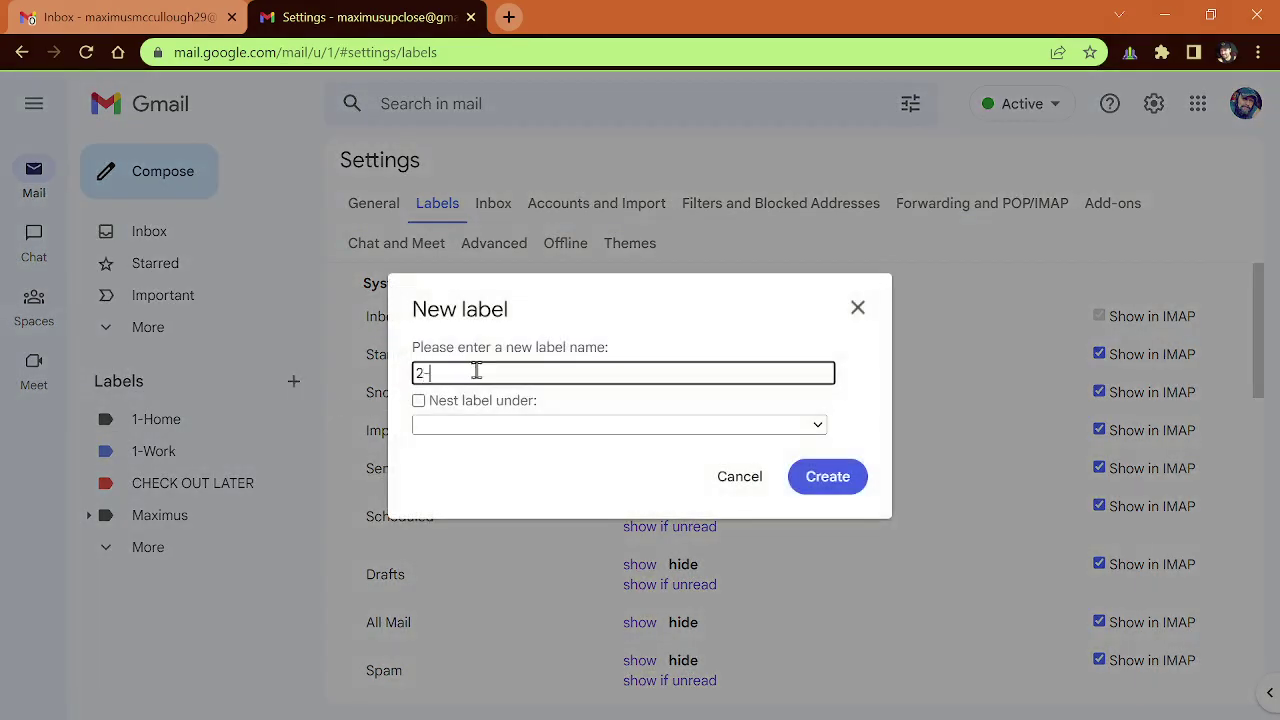
pyautogui.write('2-Home')
pyautogui.click(815, 483)
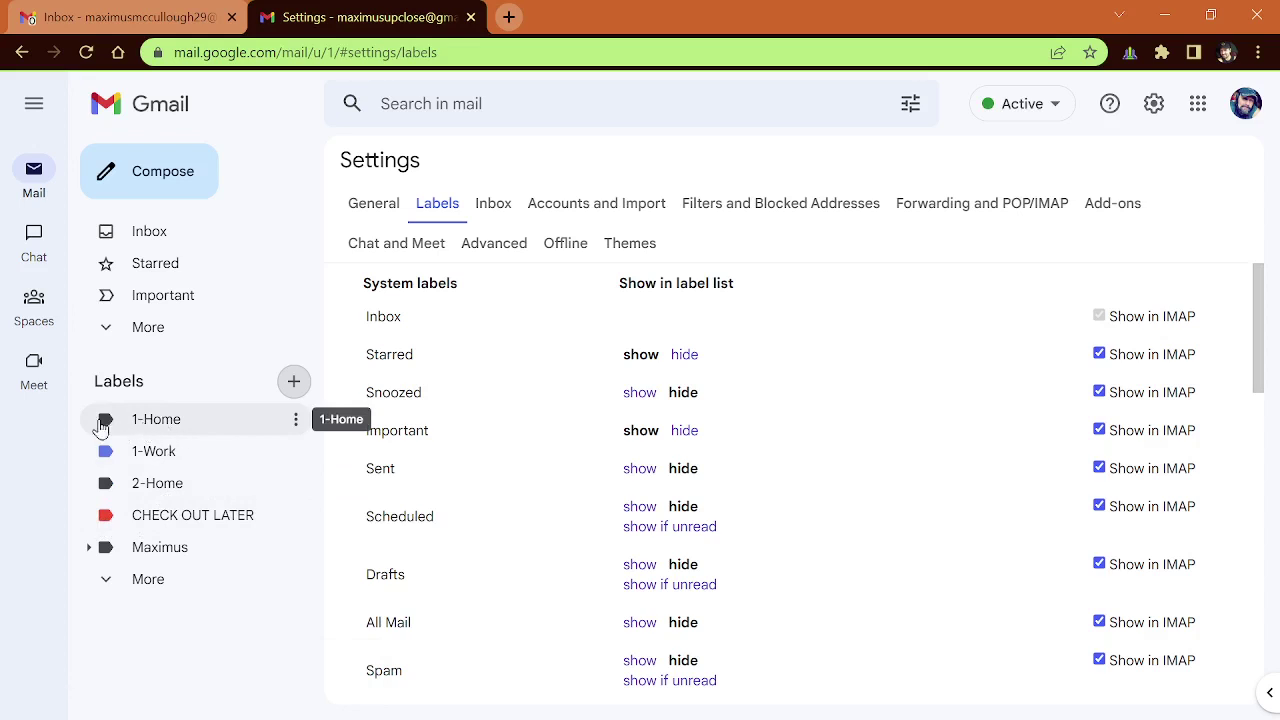
# Step: Give the 1-Home label a green label colour
pyautogui.click(296, 424)
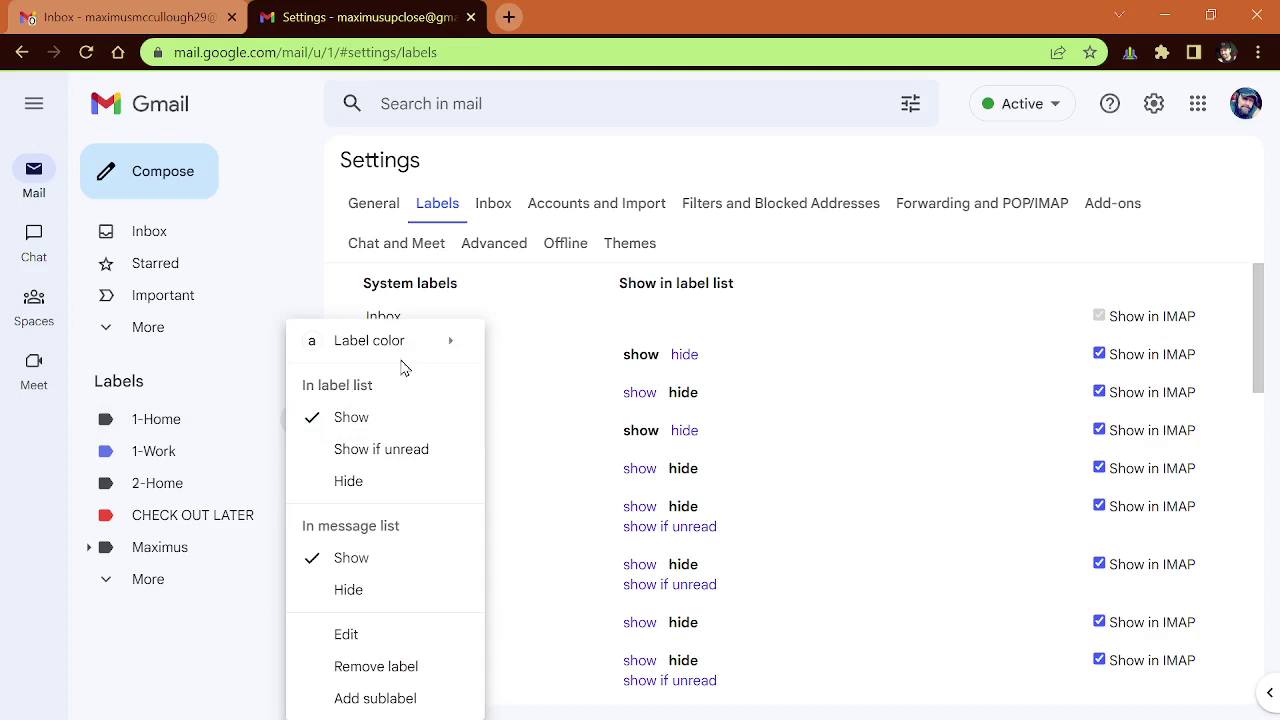
pyautogui.moveTo(451, 352)
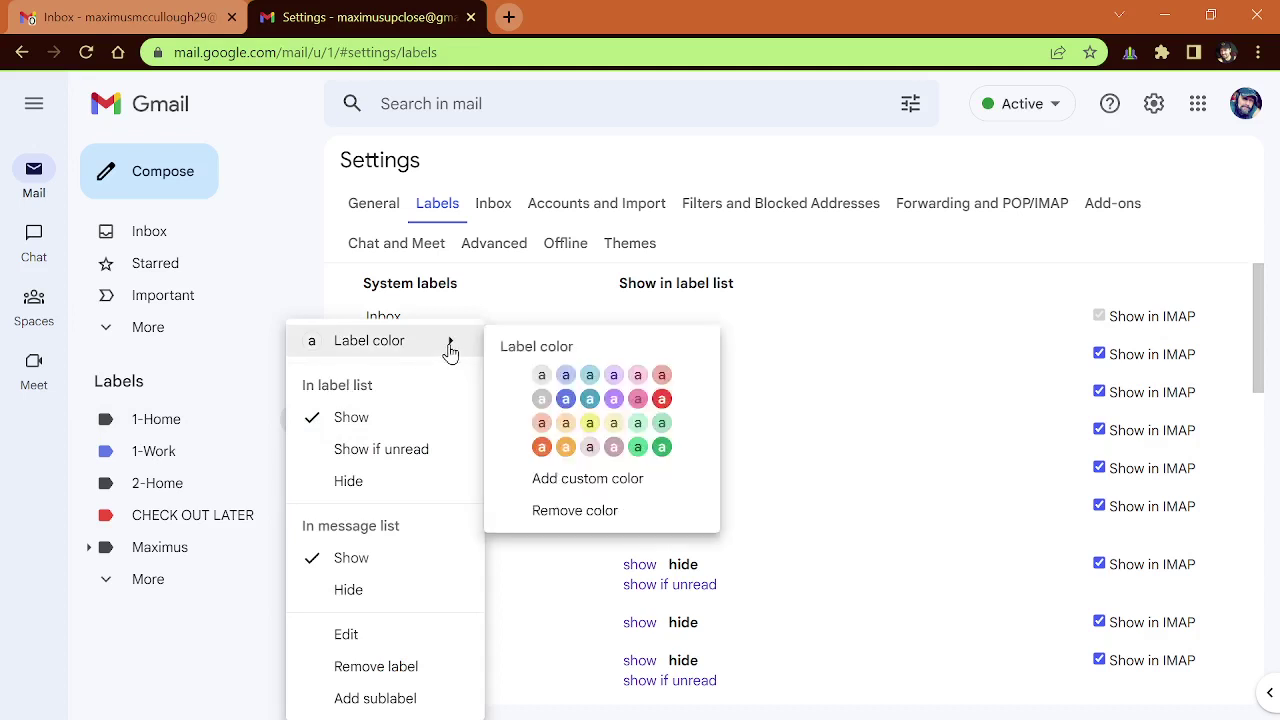
pyautogui.click(664, 449)
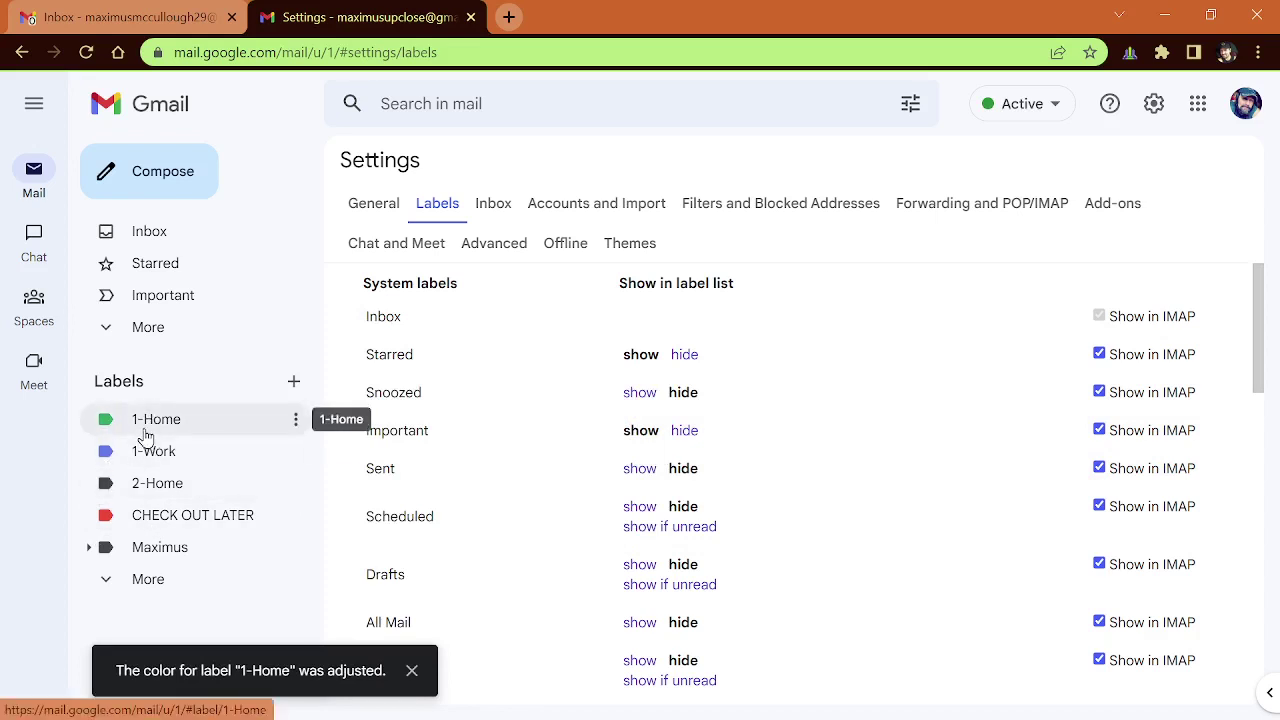
# Step: Remove the 2-Home label and confirm its deletion
pyautogui.click(296, 489)
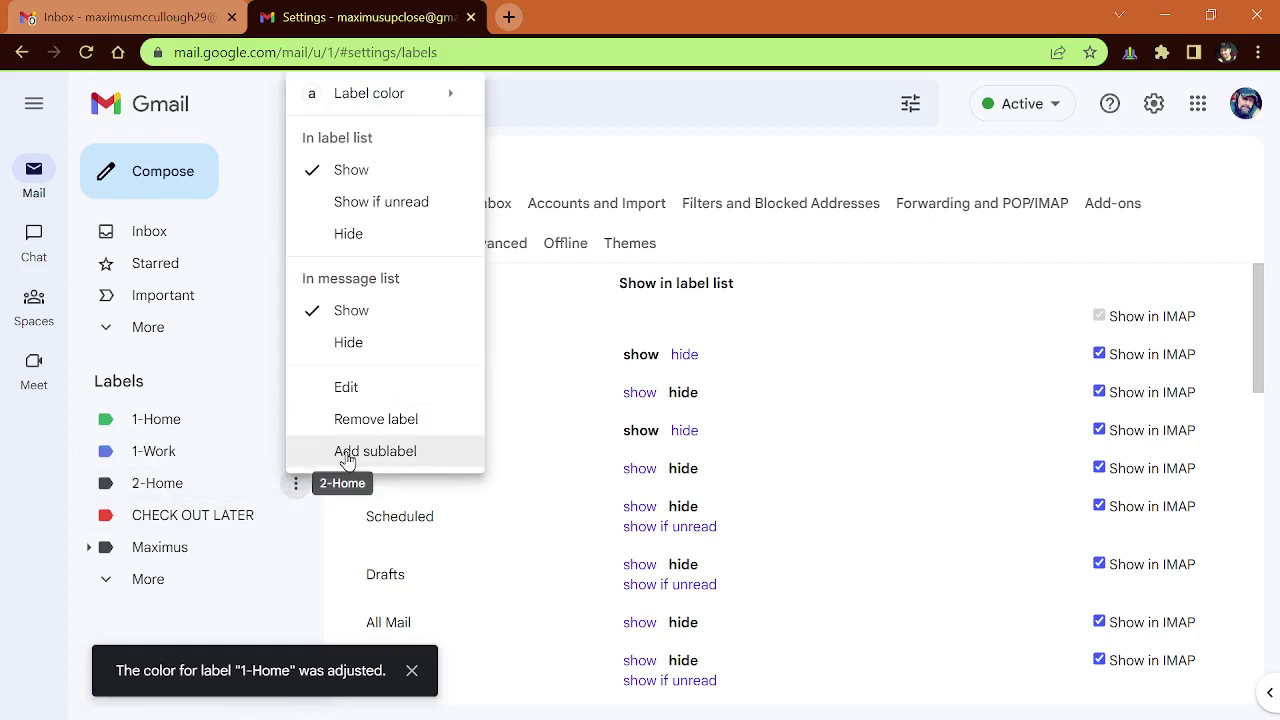
pyautogui.click(370, 420)
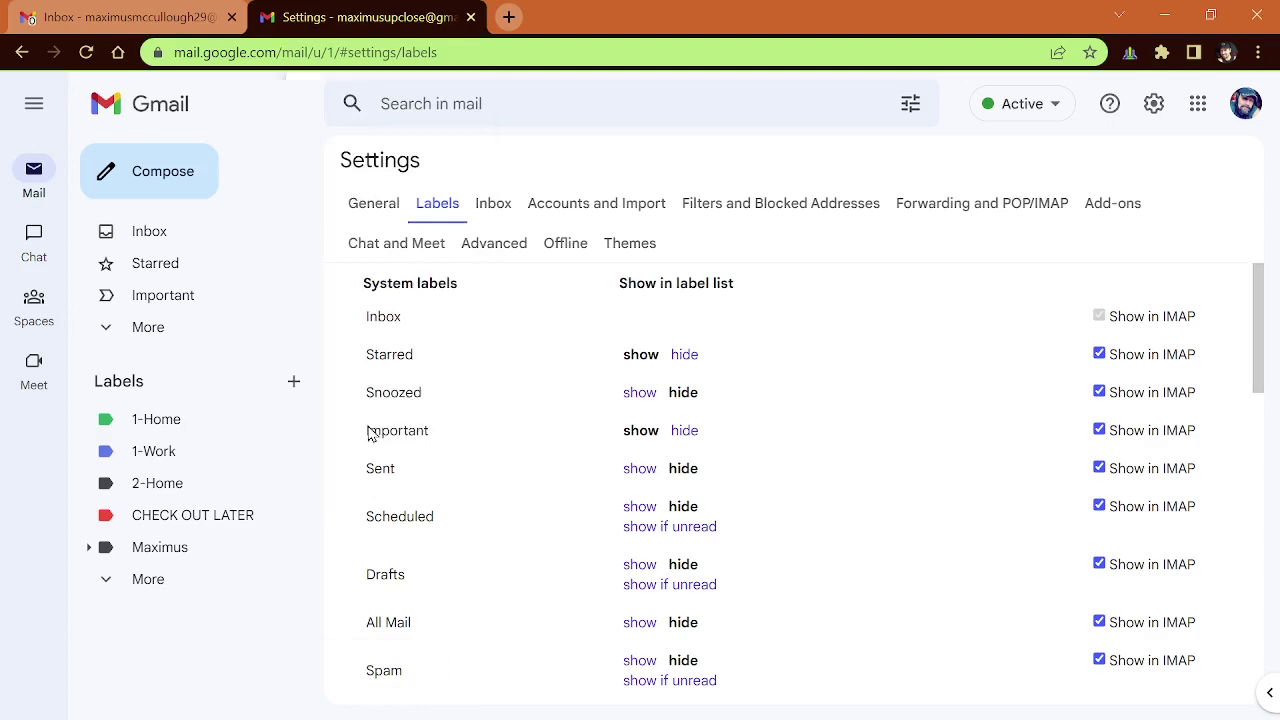
pyautogui.click(828, 440)
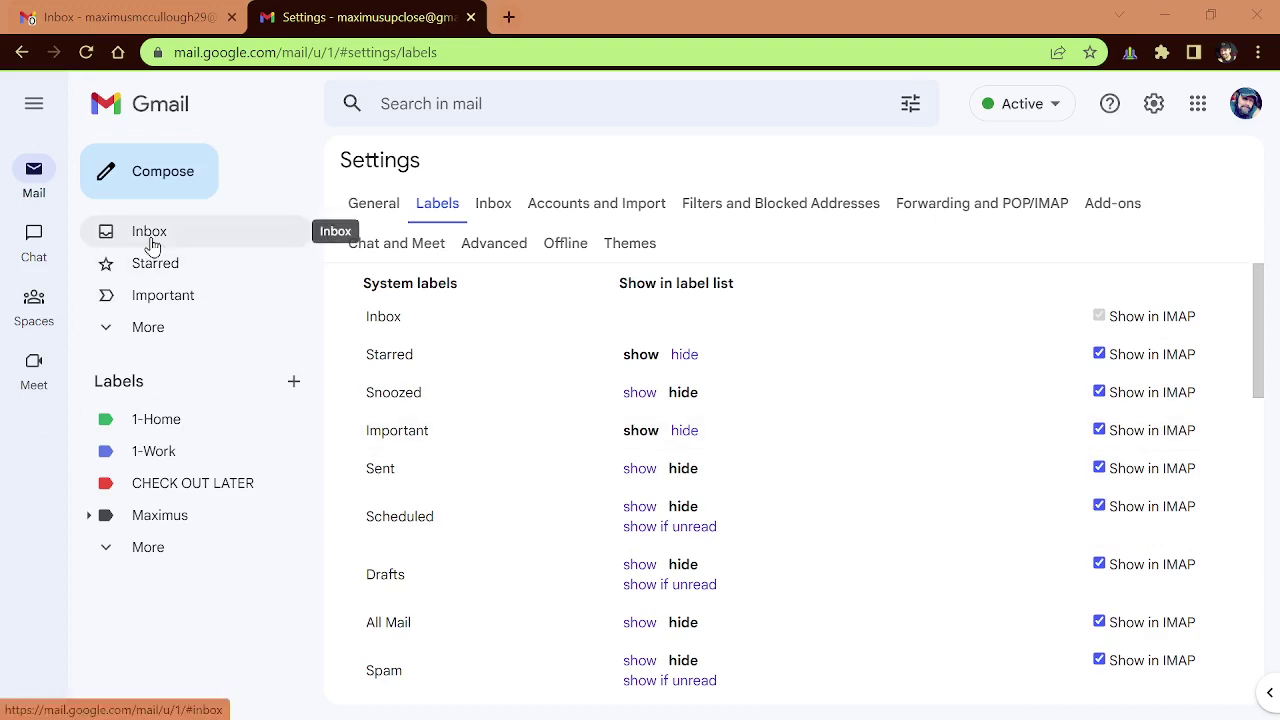
# Step: Open the NewsBreak Ludlow email about Martin Luther King Jr. Day closures and show its message options
pyautogui.click(150, 233)
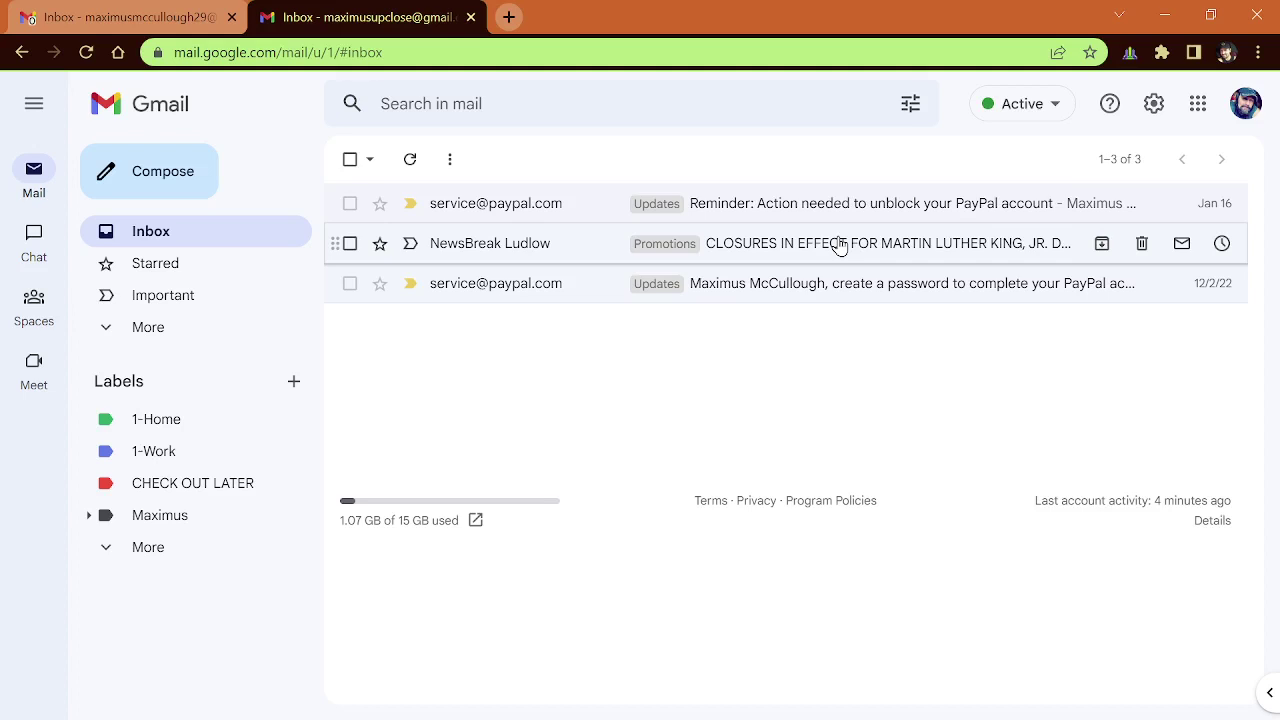
pyautogui.click(840, 247)
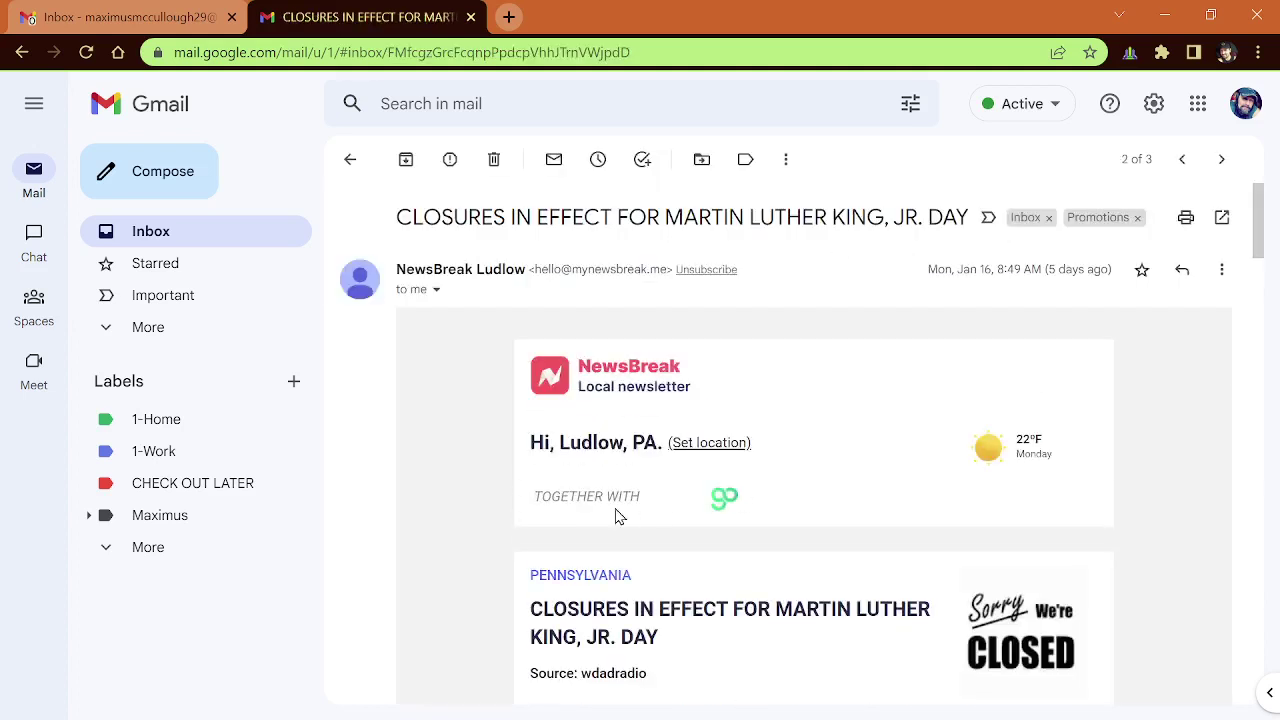
pyautogui.click(1222, 274)
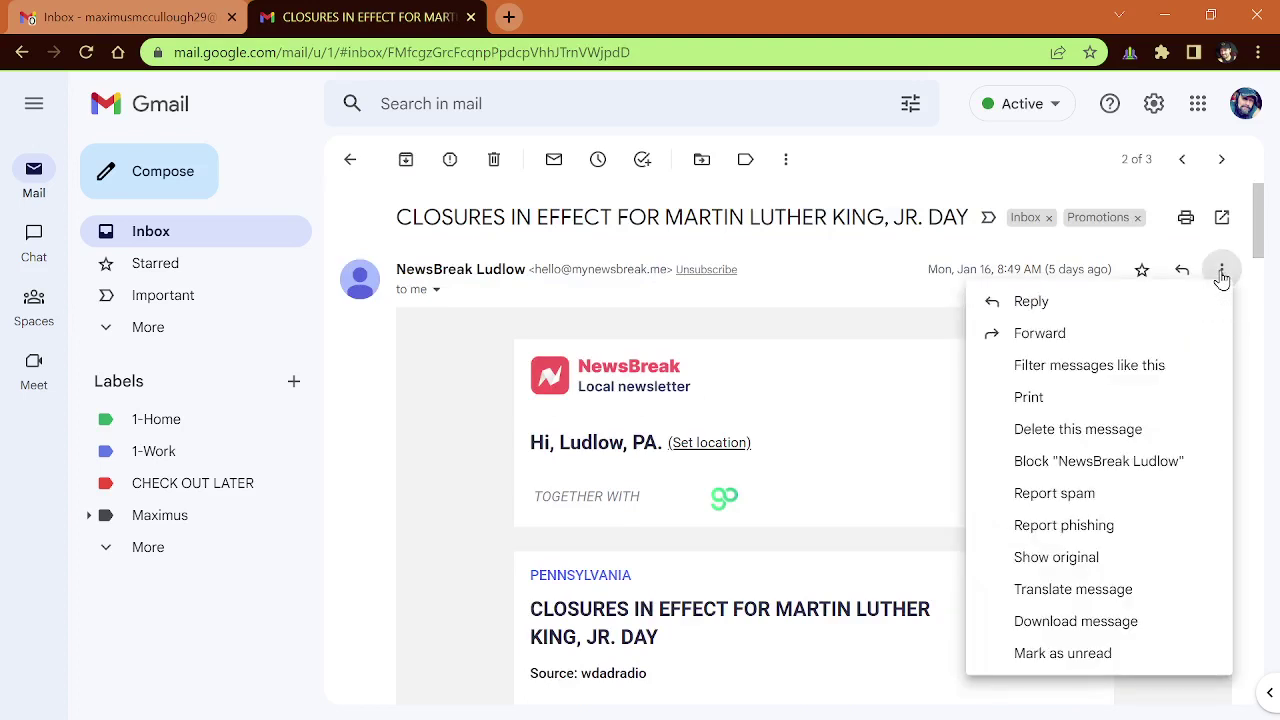
# Step: Start a filter for messages like this one and select the NewsBreak sender's address in the From field
pyautogui.click(1180, 370)
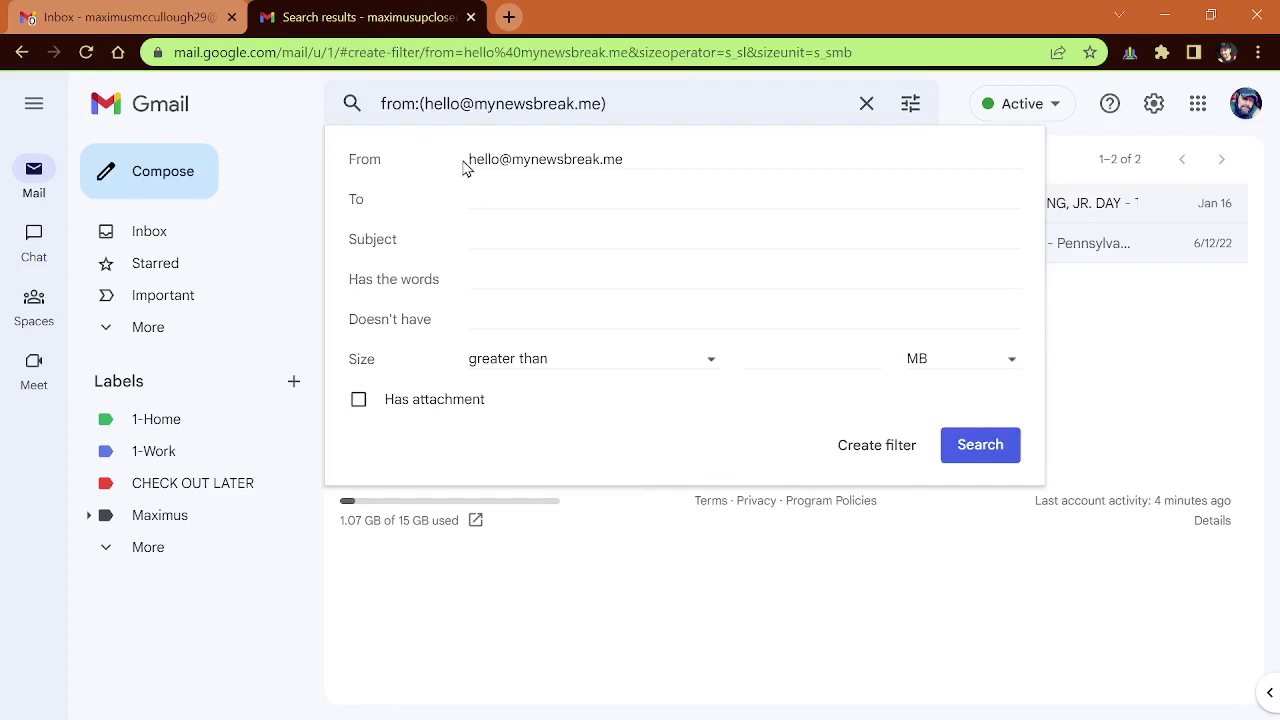
pyautogui.click(468, 159)
pyautogui.moveTo(646, 159); pyautogui.dragTo(470, 156)
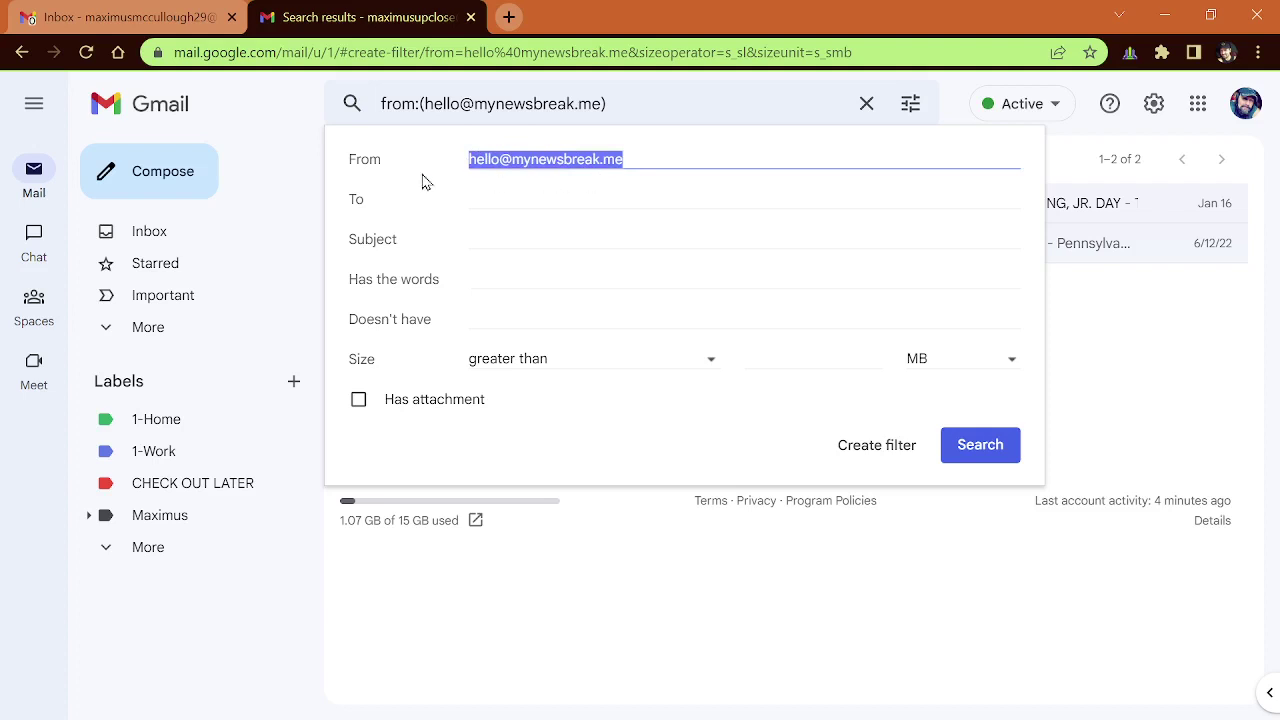
pyautogui.click(662, 162)
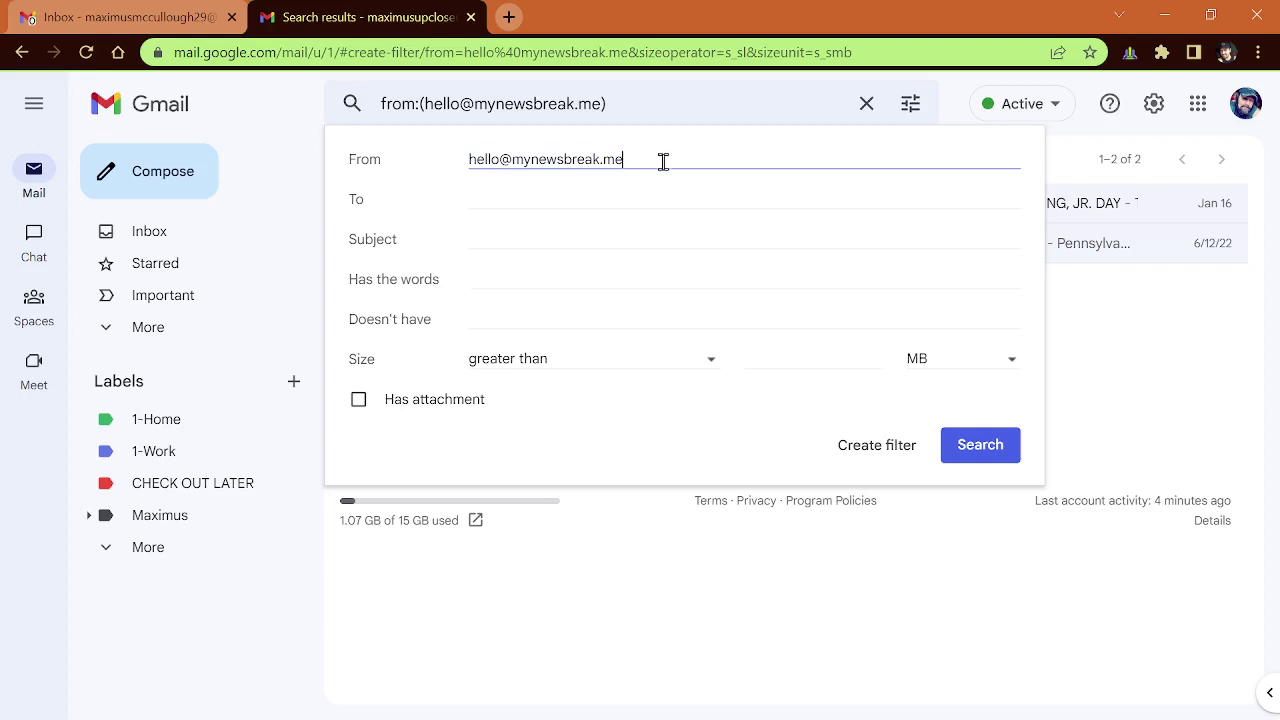
pyautogui.moveTo(654, 155); pyautogui.dragTo(433, 177)
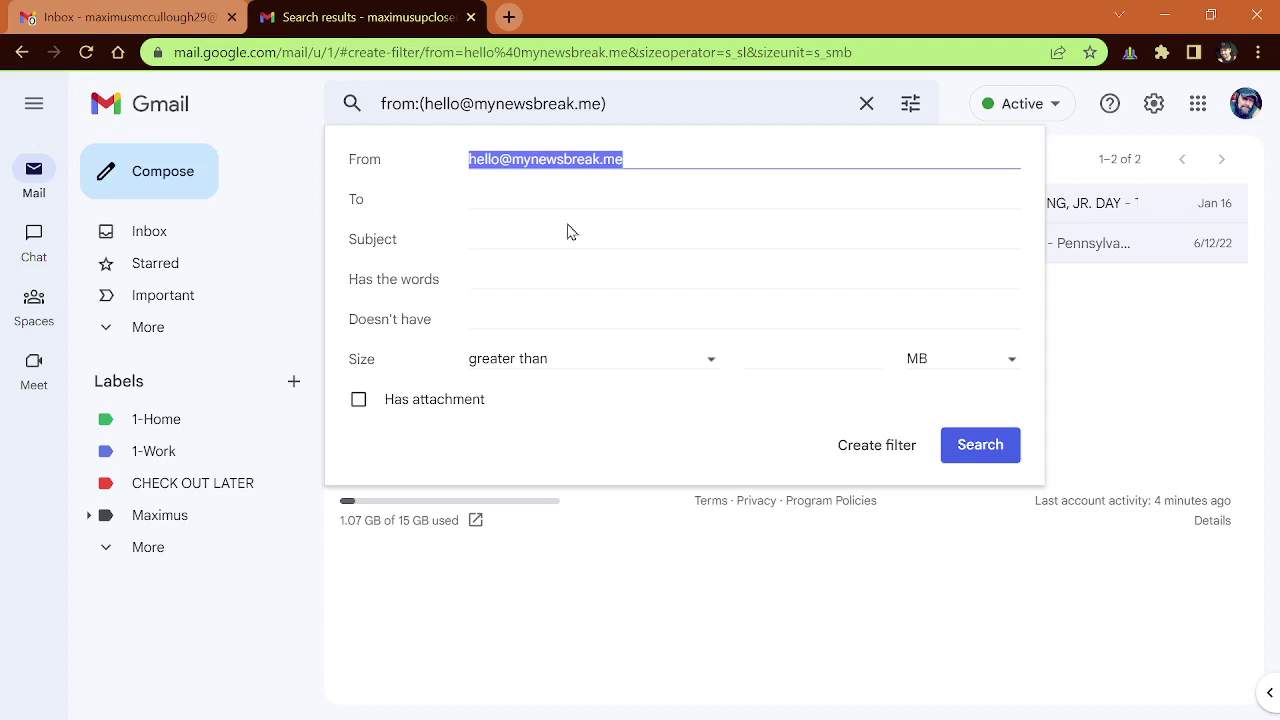
pyautogui.click(546, 198)
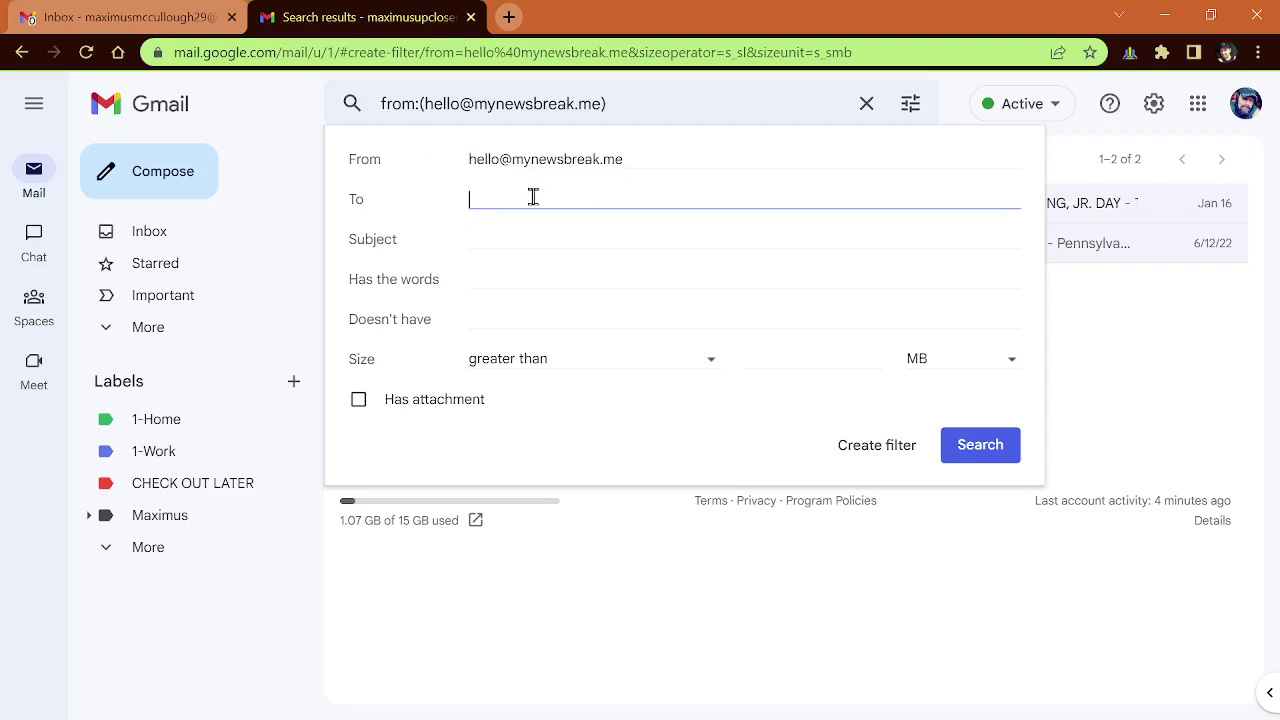
pyautogui.moveTo(524, 161); pyautogui.dragTo(663, 166)
pyautogui.click(508, 201)
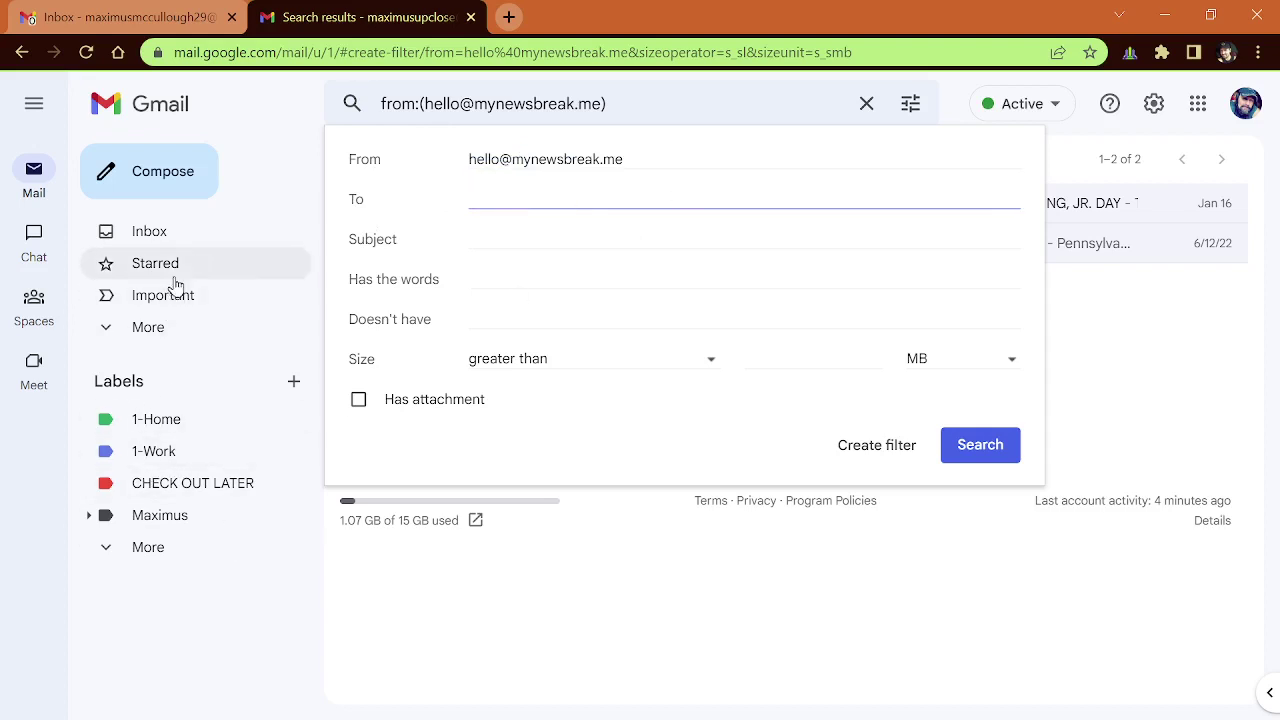
pyautogui.click(505, 238)
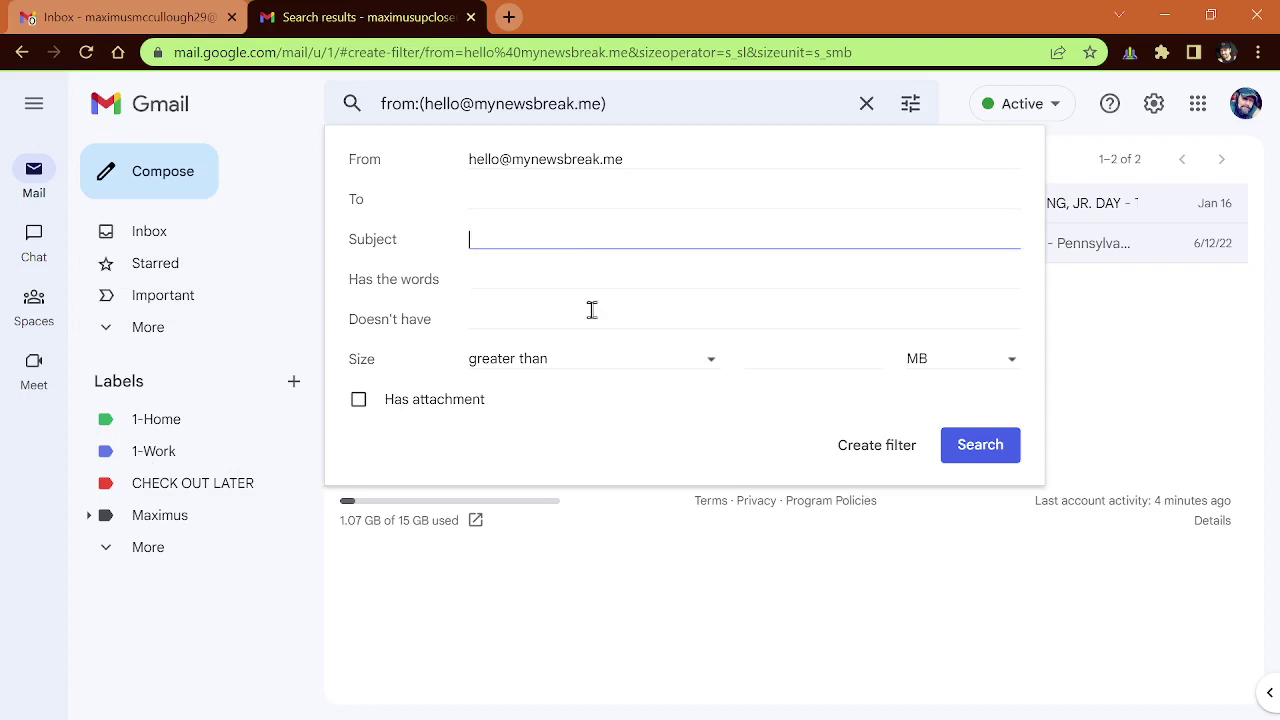
pyautogui.click(538, 278)
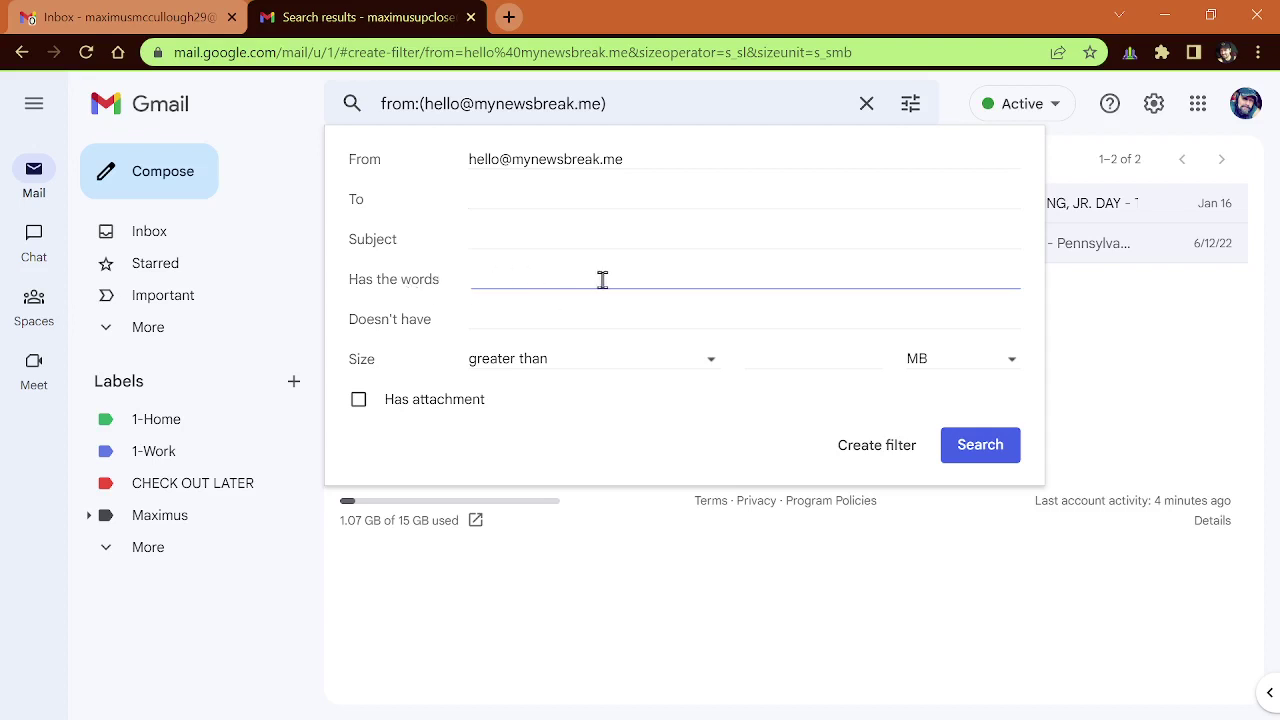
pyautogui.click(570, 319)
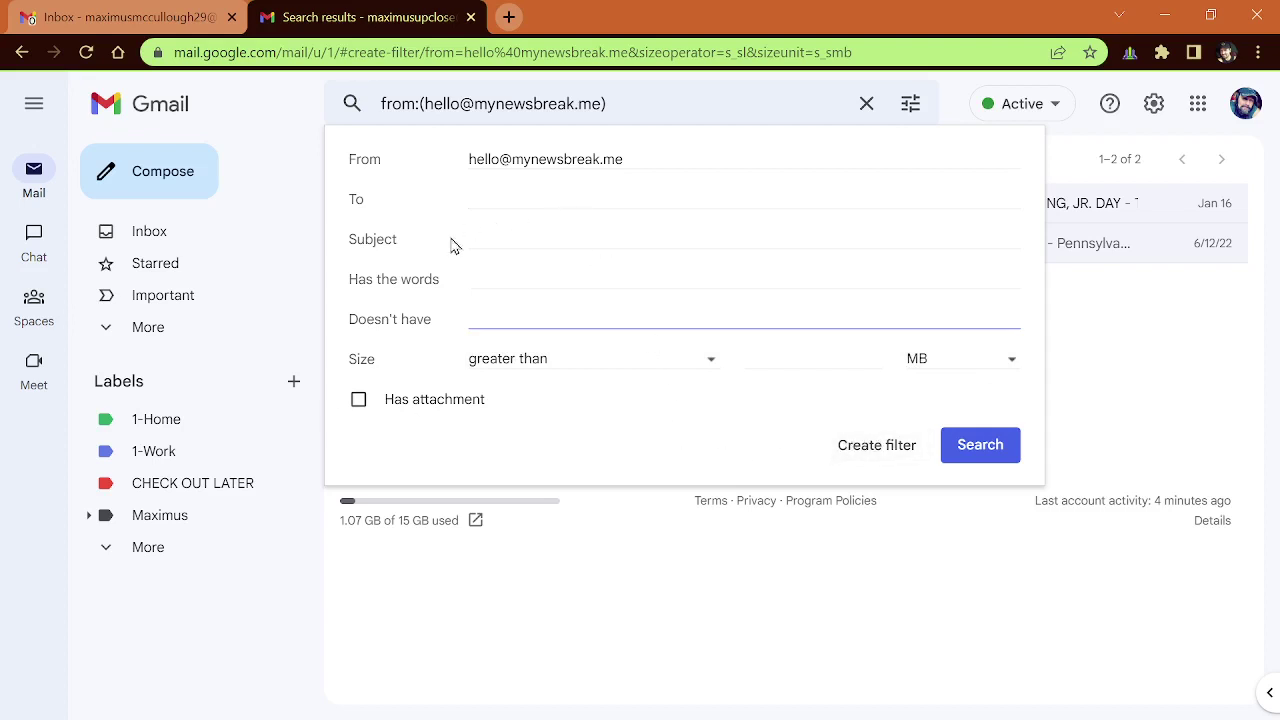
pyautogui.moveTo(663, 160); pyautogui.dragTo(451, 163)
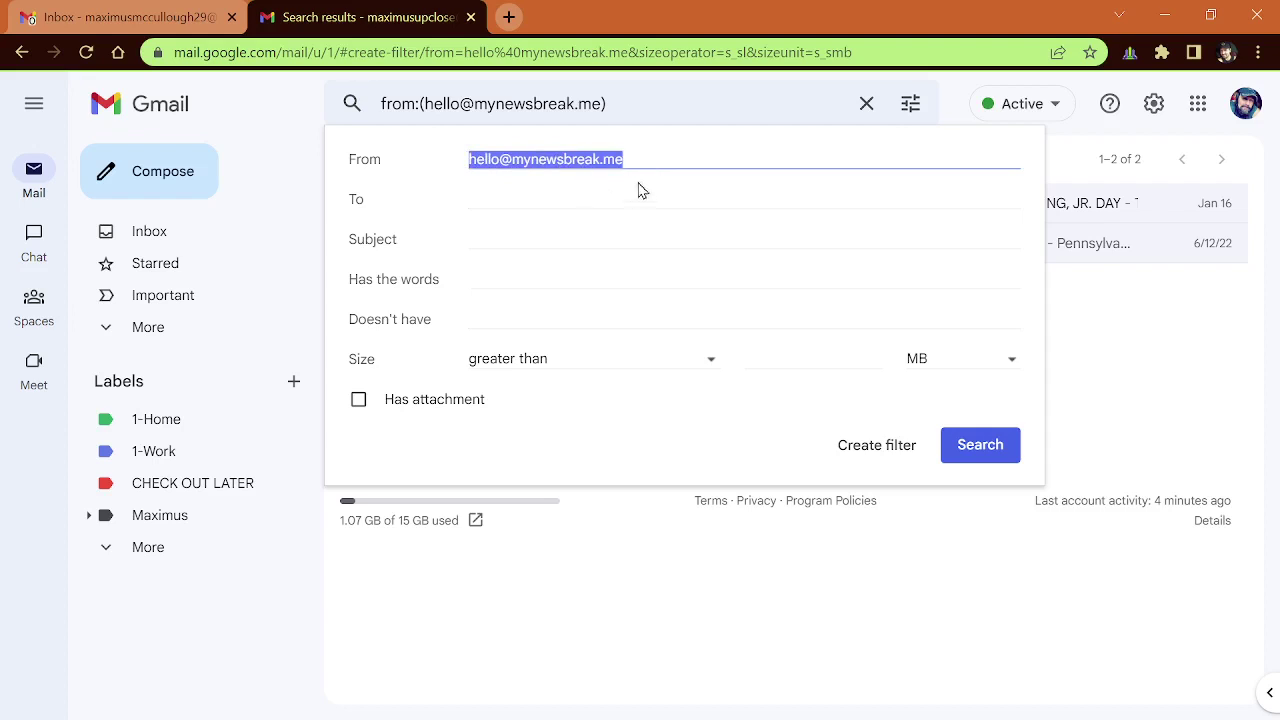
# Step: Continue to the filter actions, tick Apply the label, and choose New label... from its list
pyautogui.click(859, 452)
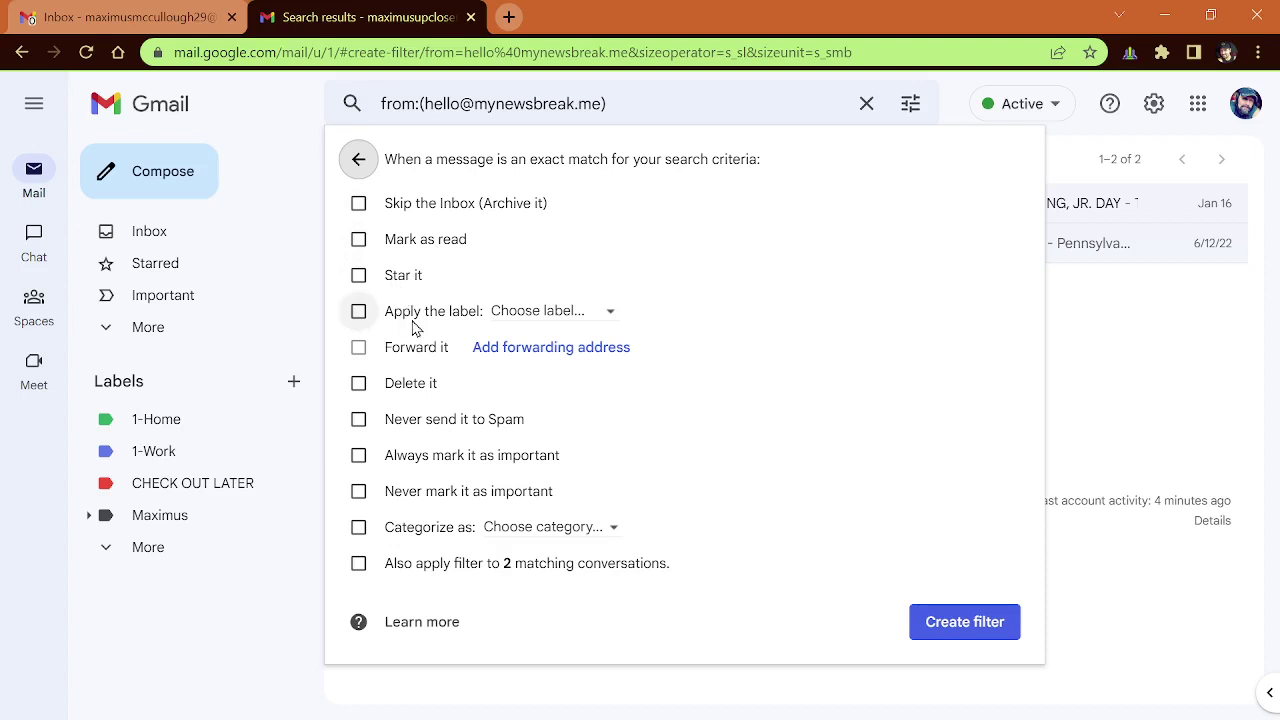
pyautogui.click(358, 313)
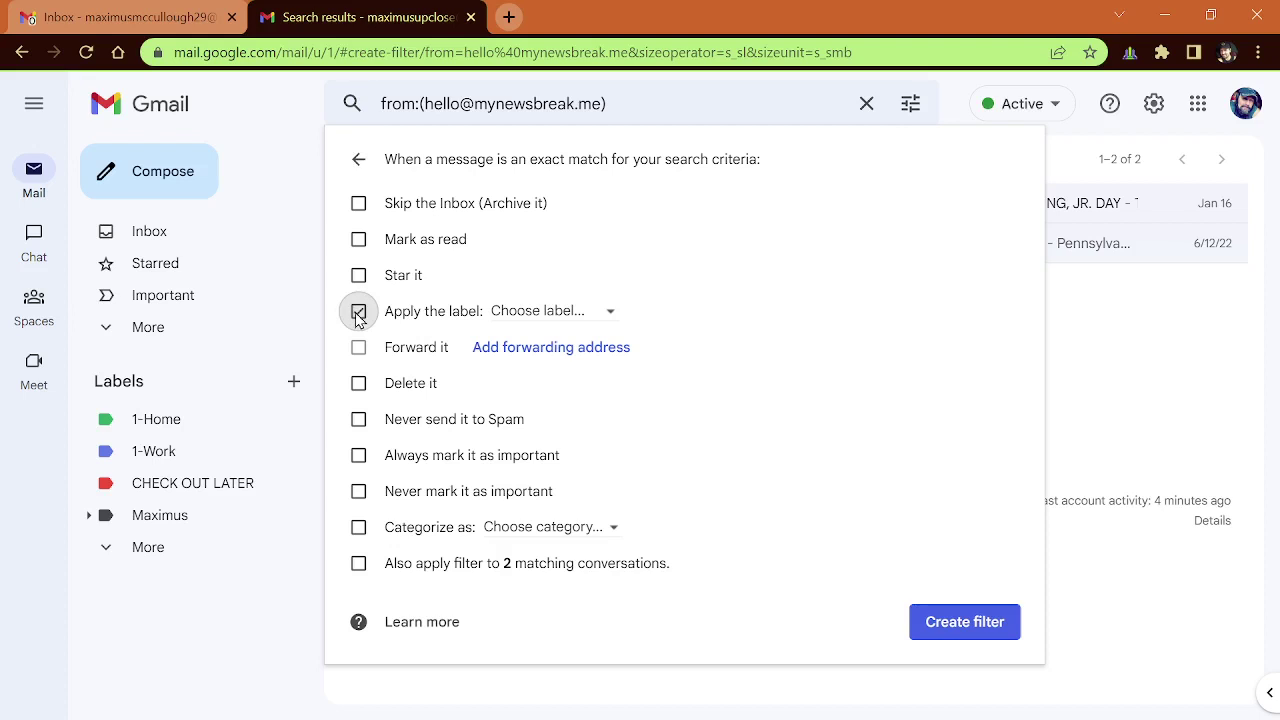
pyautogui.click(608, 313)
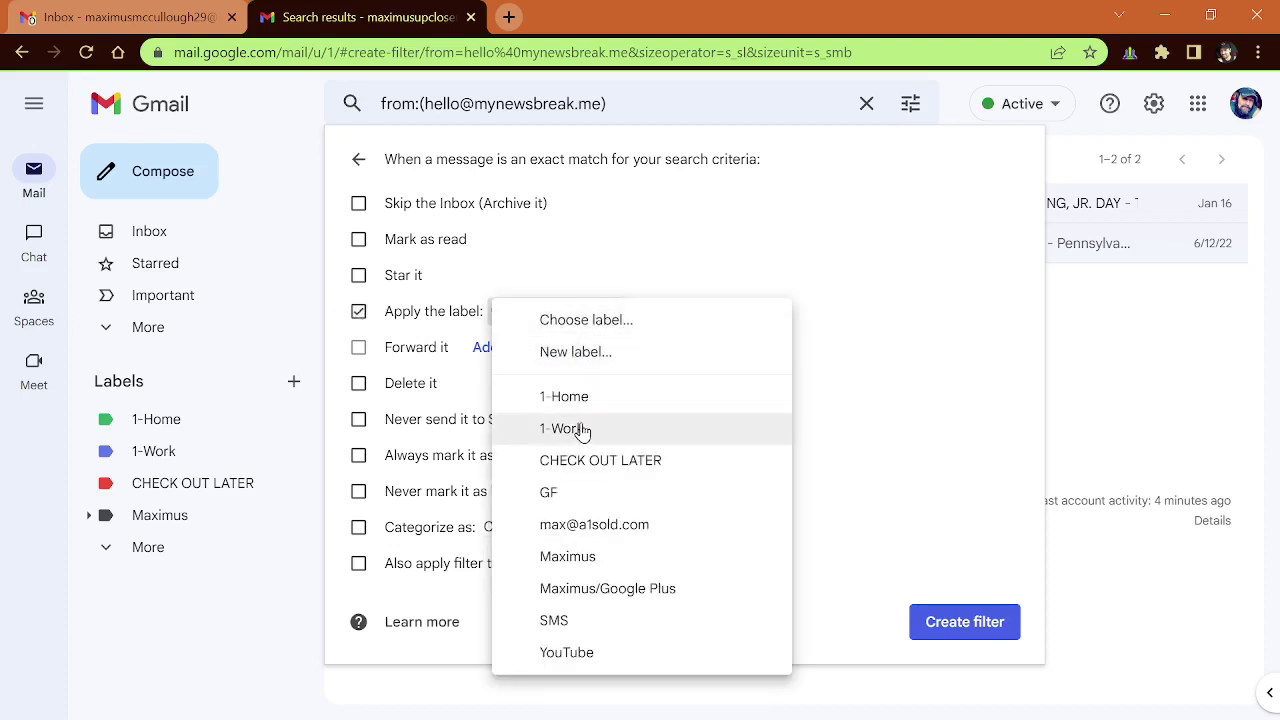
pyautogui.click(610, 354)
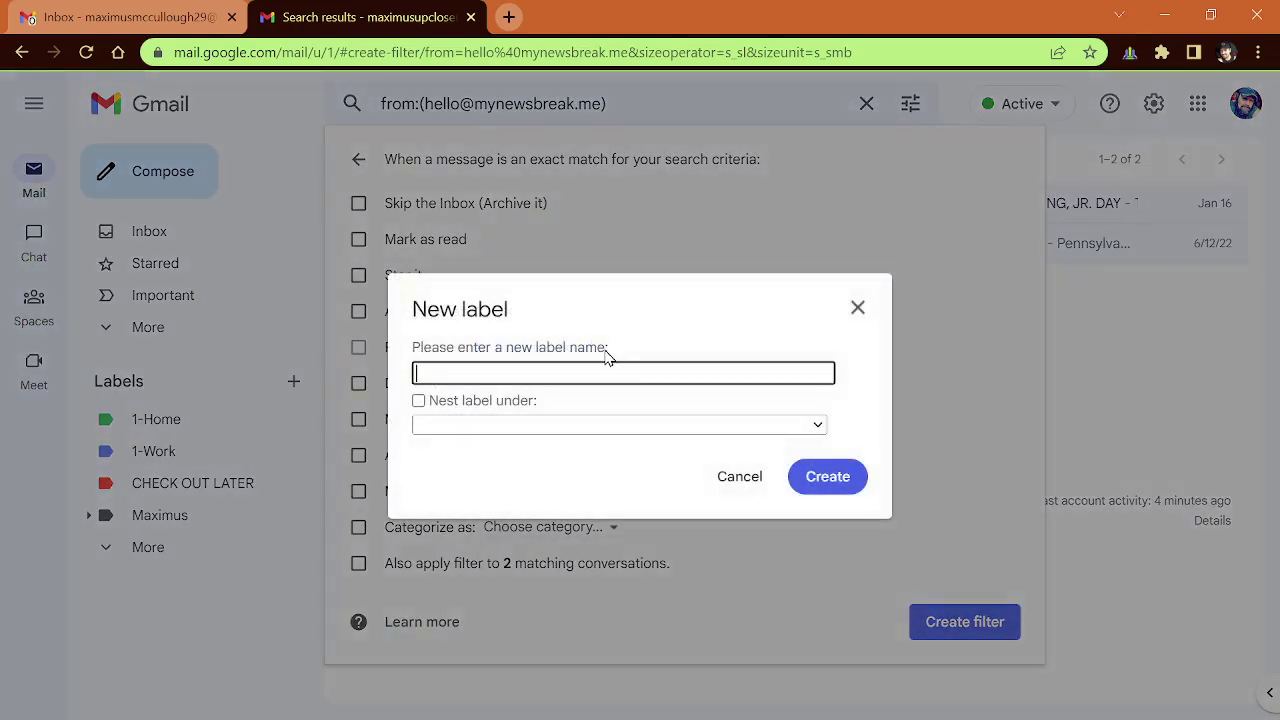
# Step: Create a new label named 1-News for the filter to apply
pyautogui.write('1-News')
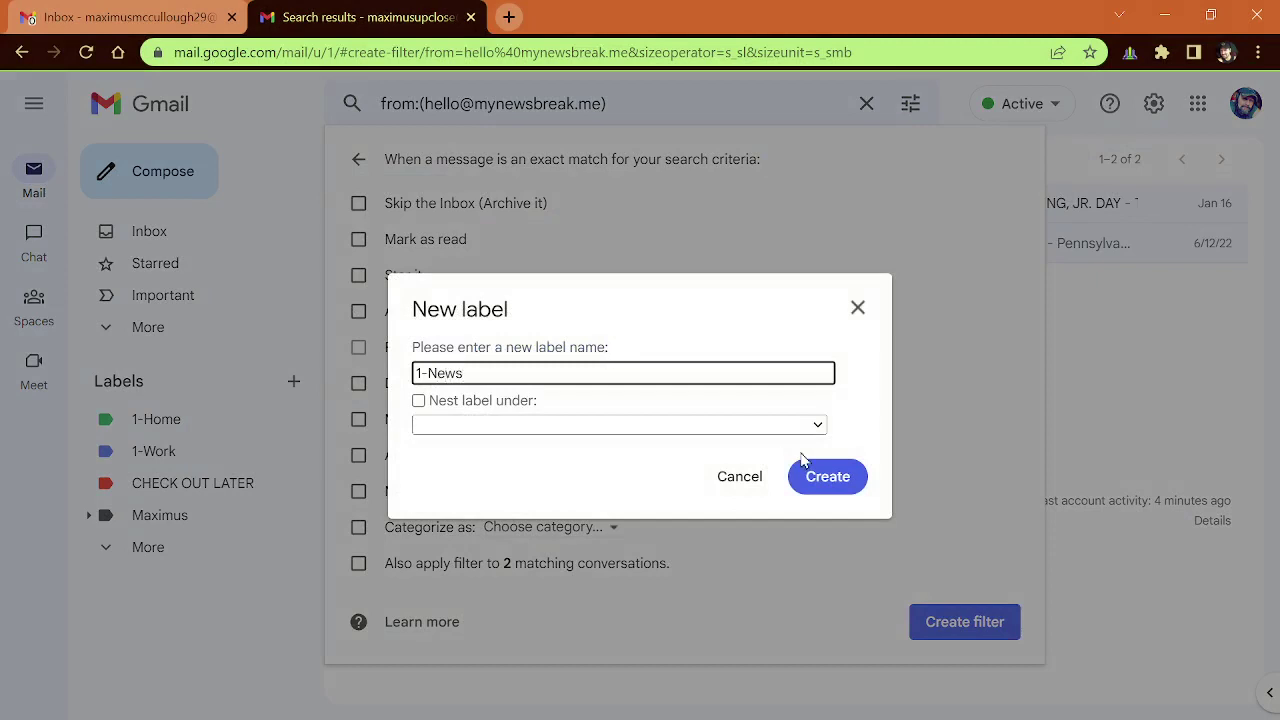
pyautogui.click(842, 487)
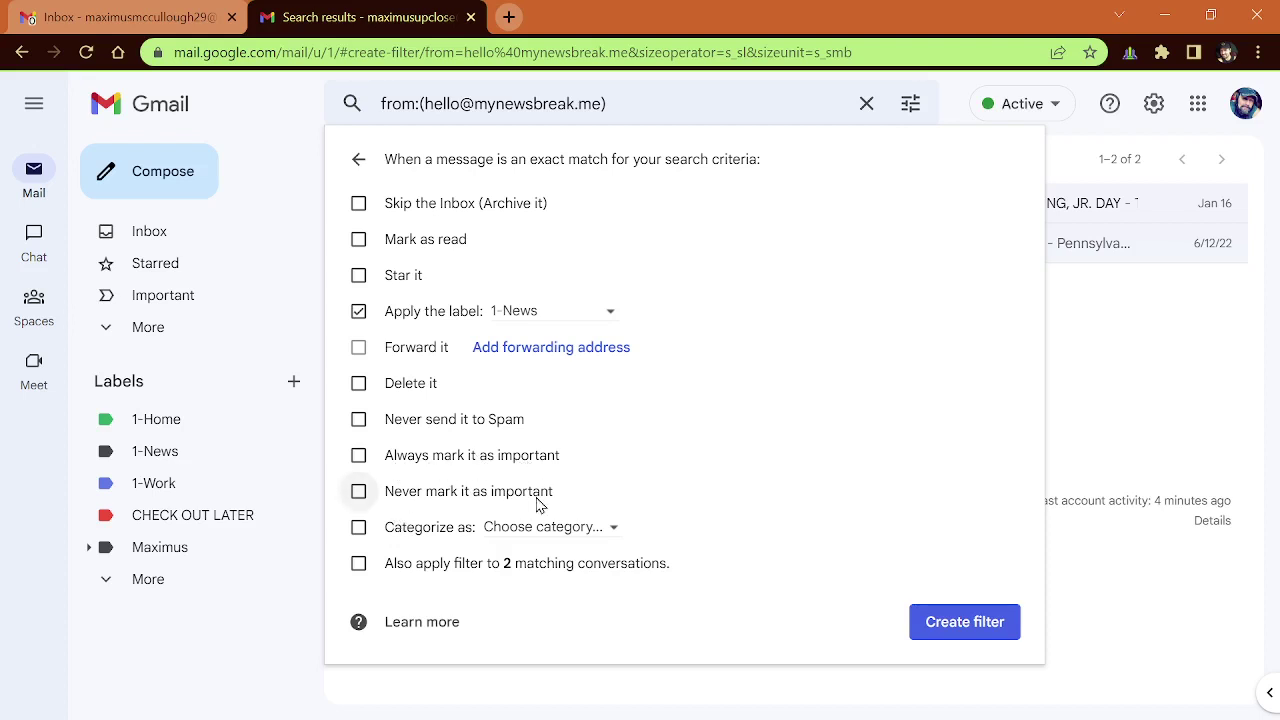
# Step: Leave Categorize as unticked and apply the filter to the 2 existing matching conversations
pyautogui.click(359, 530)
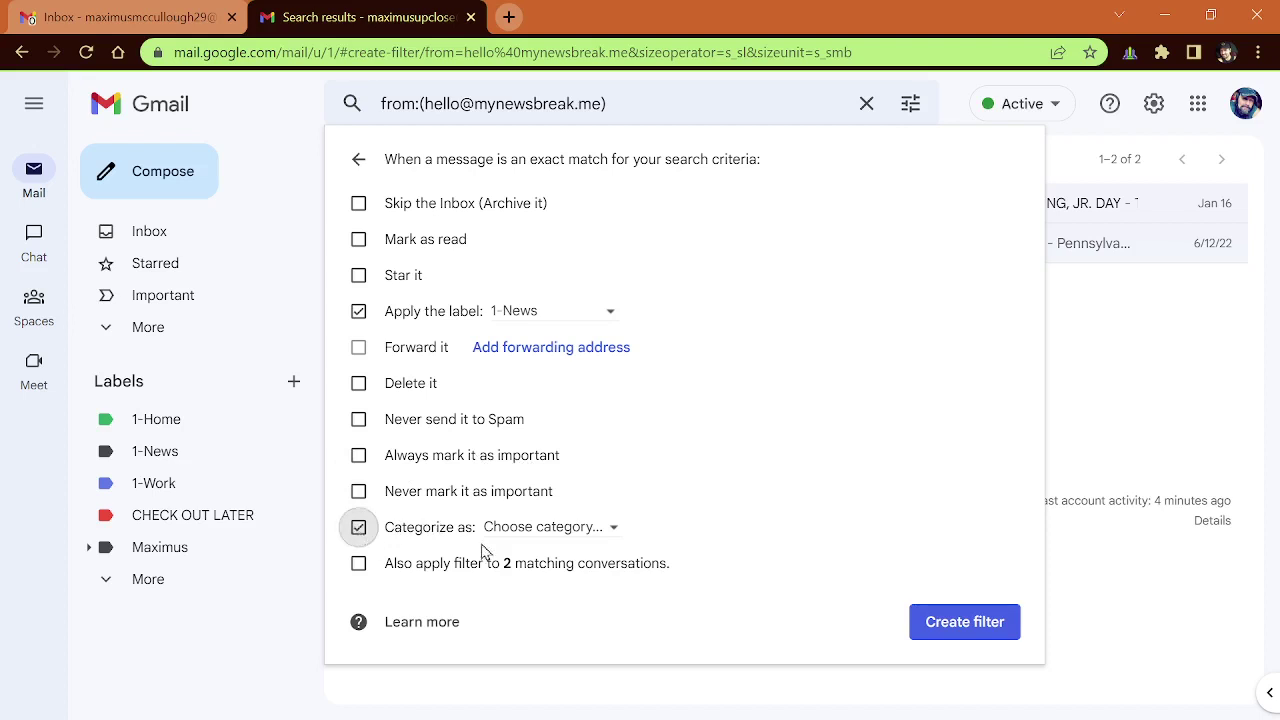
pyautogui.click(614, 533)
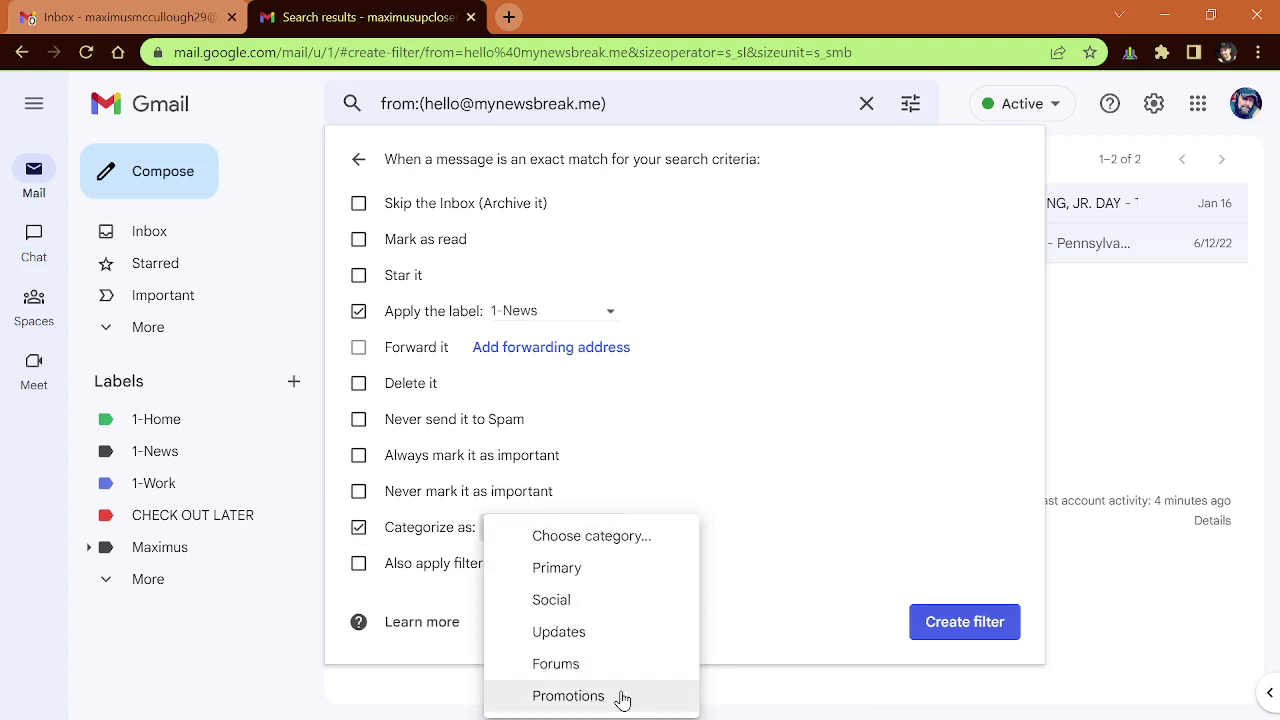
pyautogui.click(785, 445)
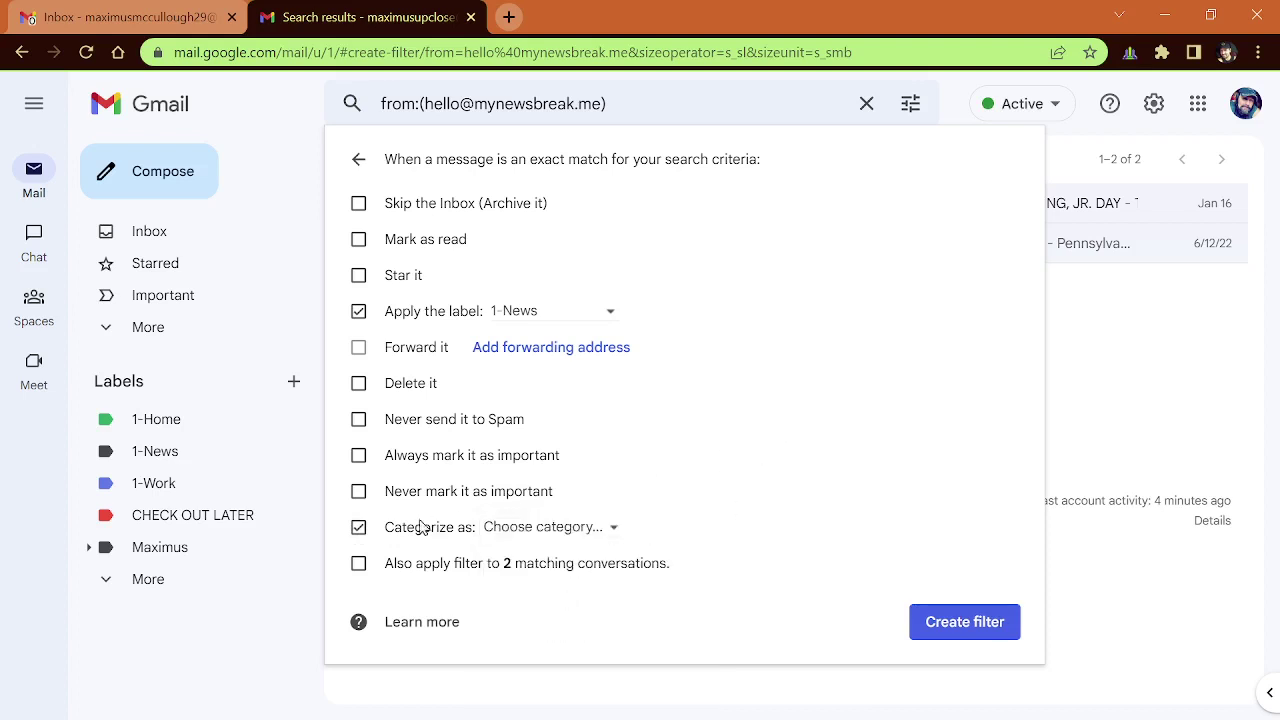
pyautogui.click(359, 529)
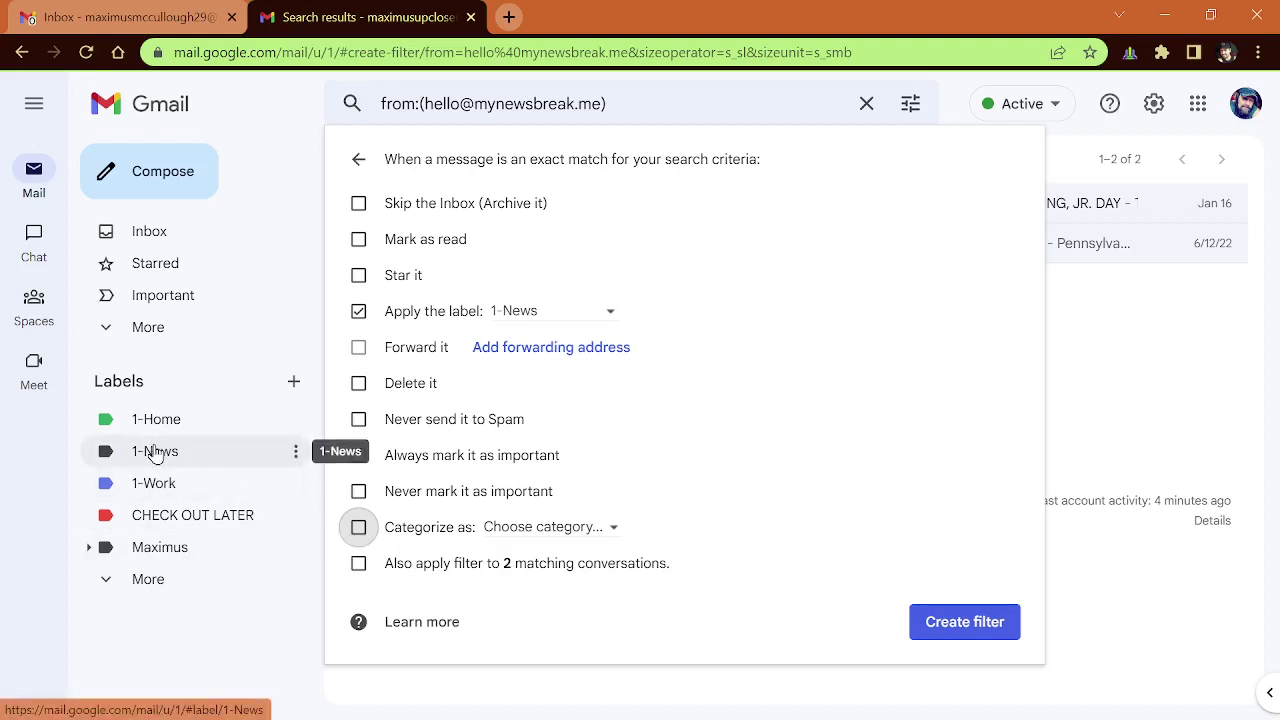
pyautogui.click(360, 566)
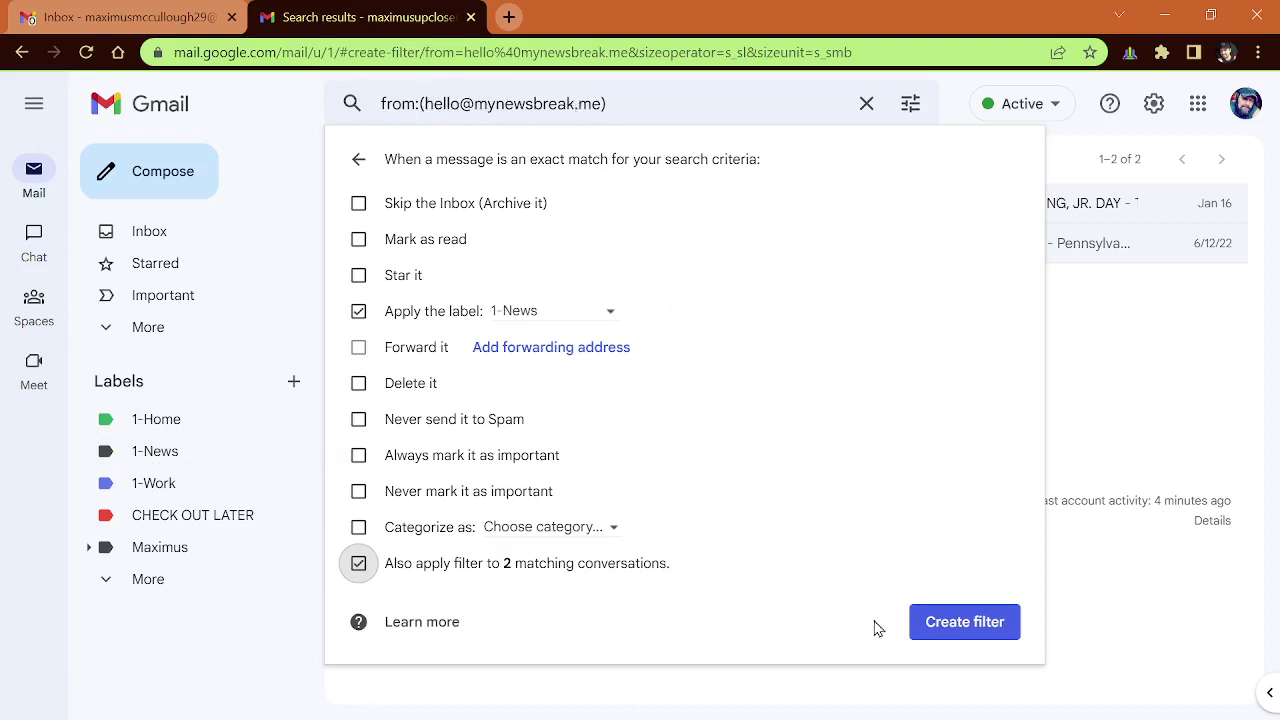
# Step: Create the filter and view the two NewsBreak Ludlow messages under the 1-News label
pyautogui.click(964, 622)
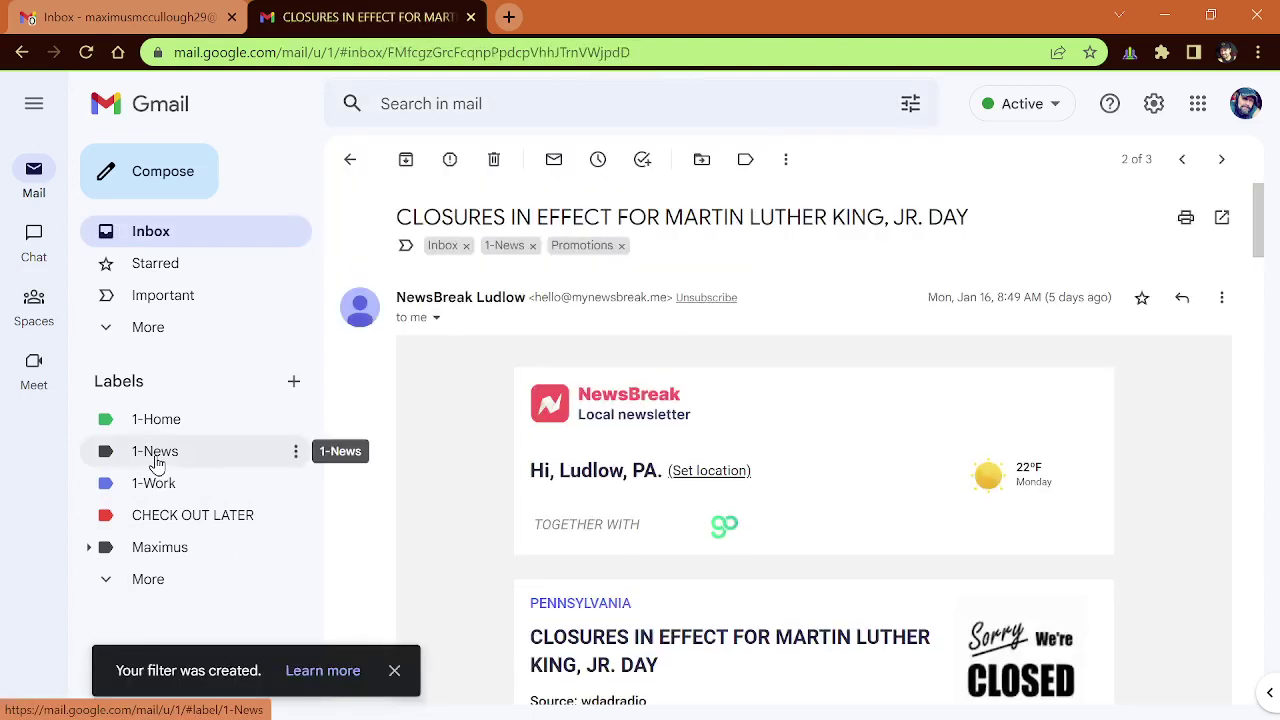
pyautogui.click(155, 460)
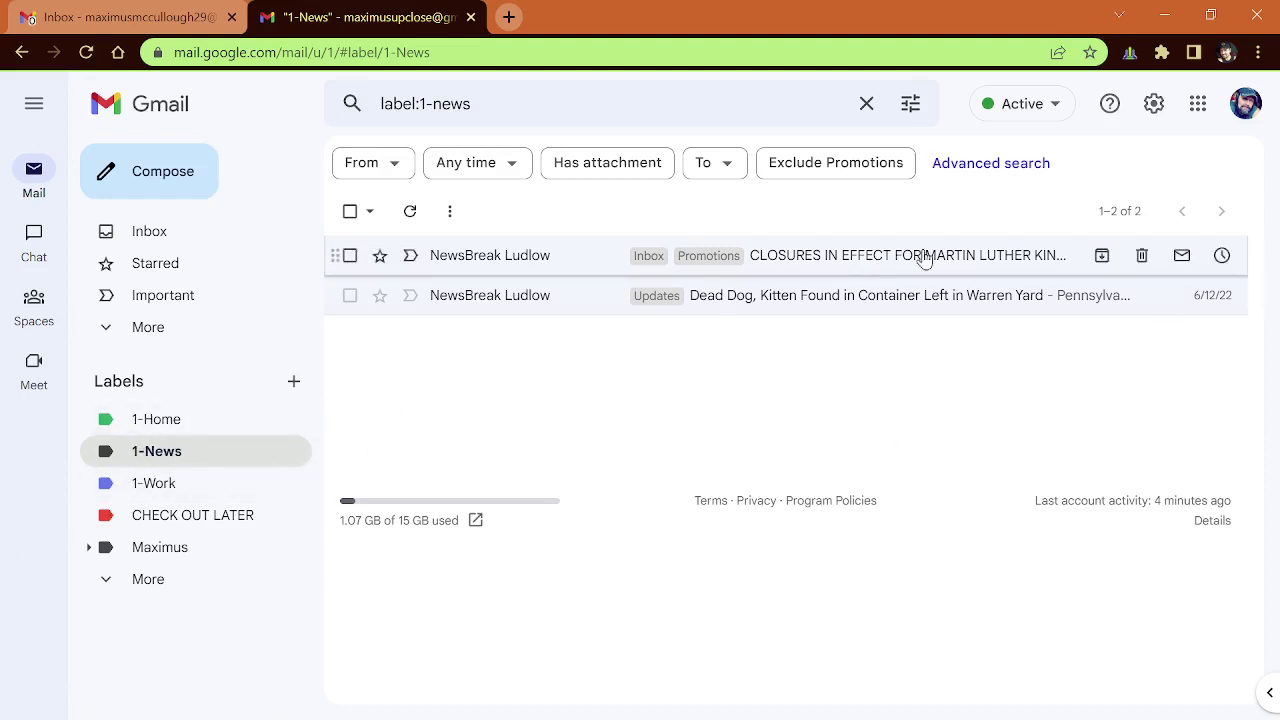
# Step: Go to the Filters and Blocked Addresses tab of Gmail's full settings
pyautogui.click(1154, 105)
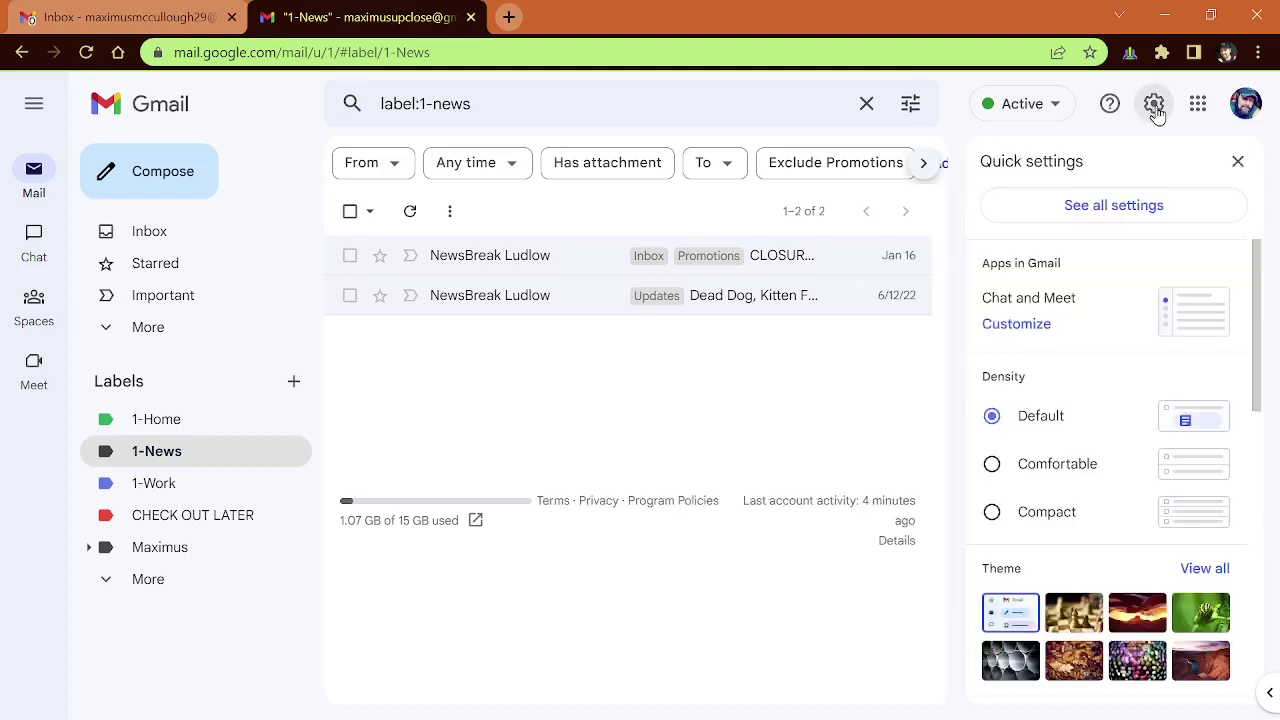
pyautogui.click(1090, 207)
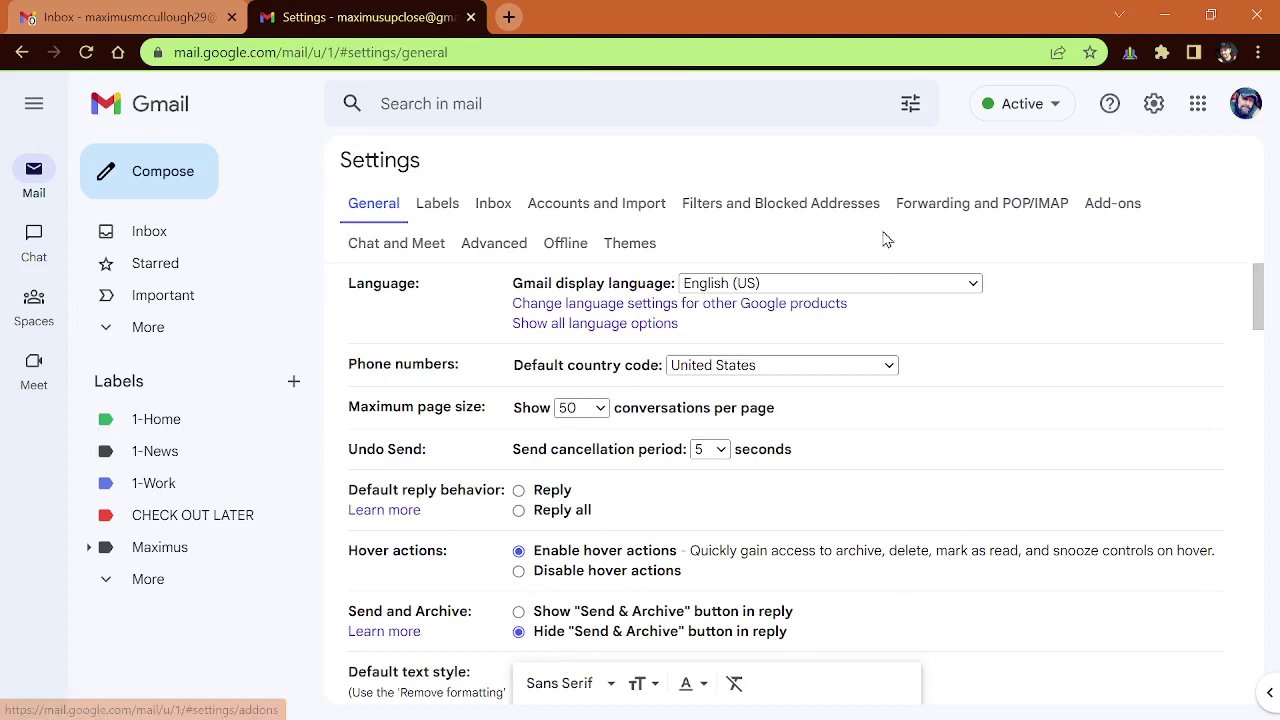
pyautogui.click(814, 206)
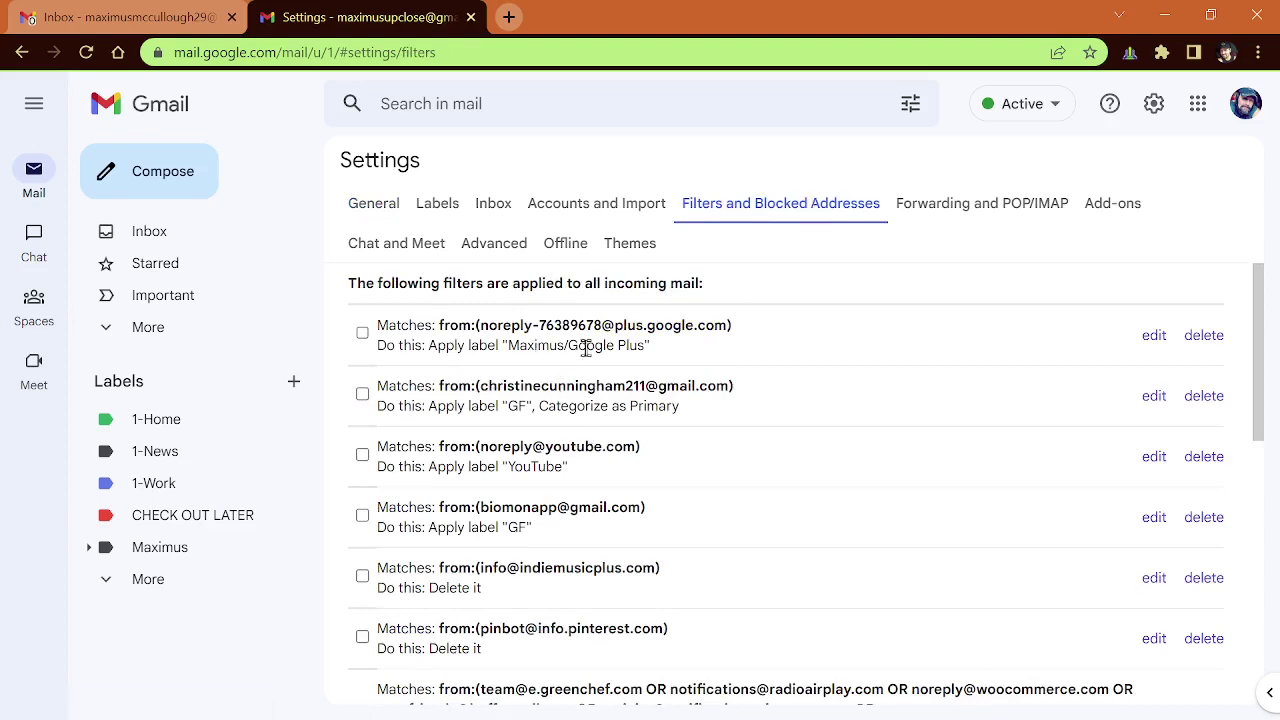
# Step: Find the new NewsBreak sender filter in the list and highlight its 1-News label action
pyautogui.scroll(-3, 631, 371)
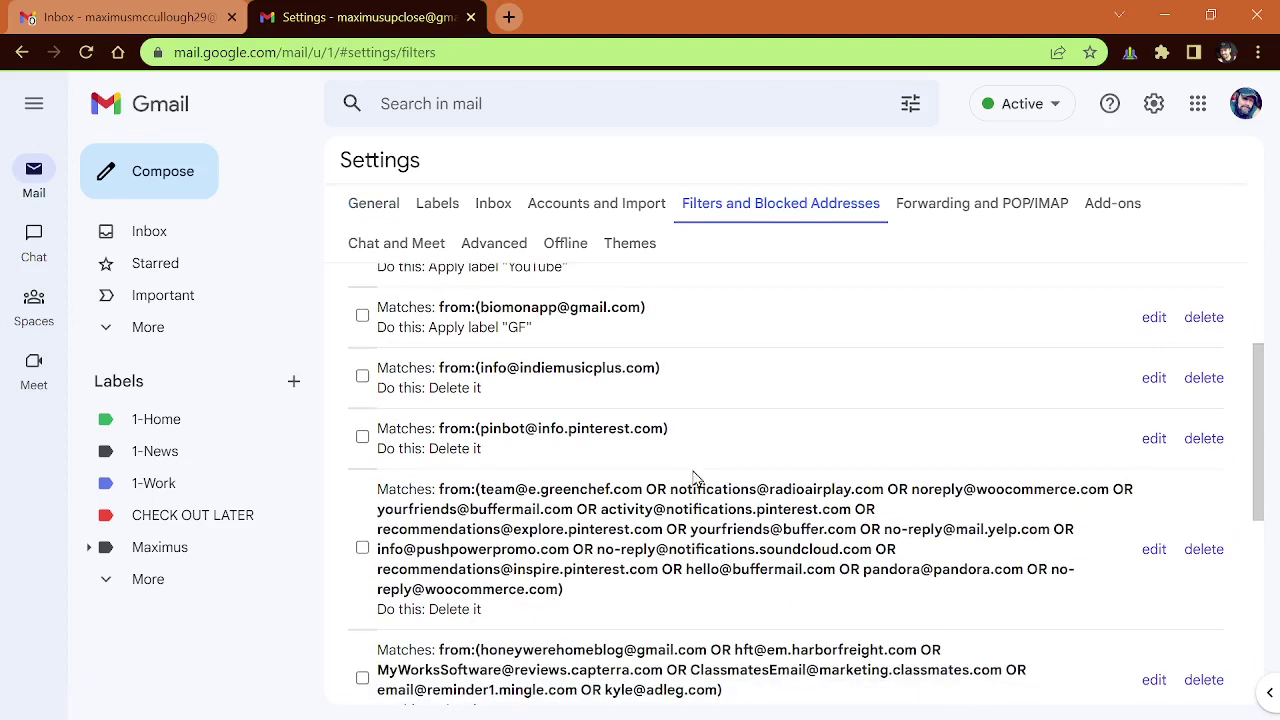
pyautogui.scroll(3, 697, 479)
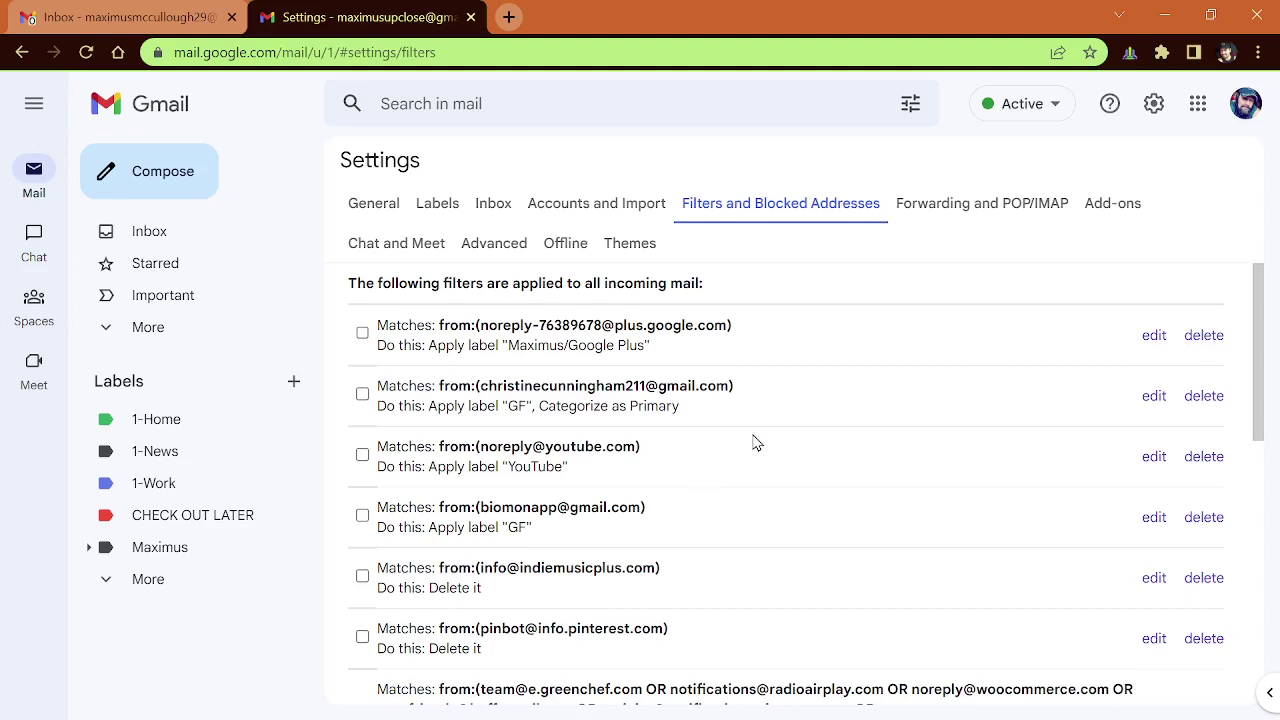
pyautogui.scroll(-10, 757, 443)
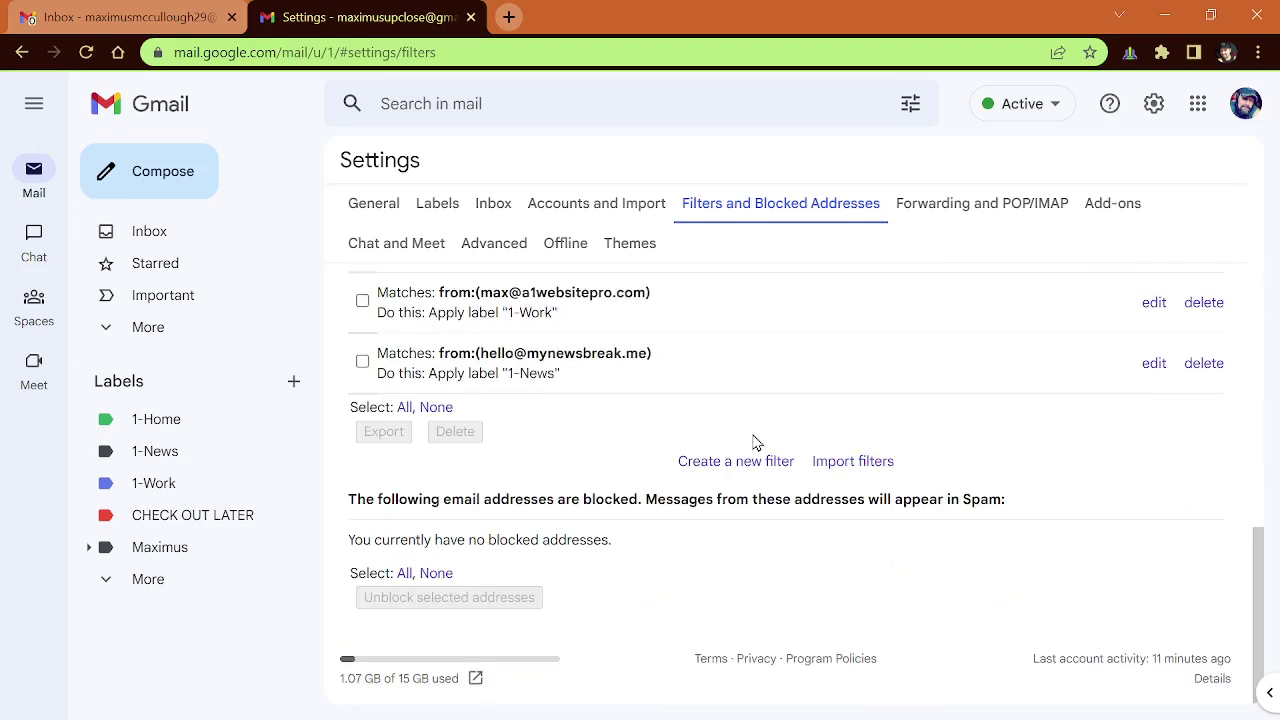
pyautogui.moveTo(376, 354); pyautogui.dragTo(565, 356)
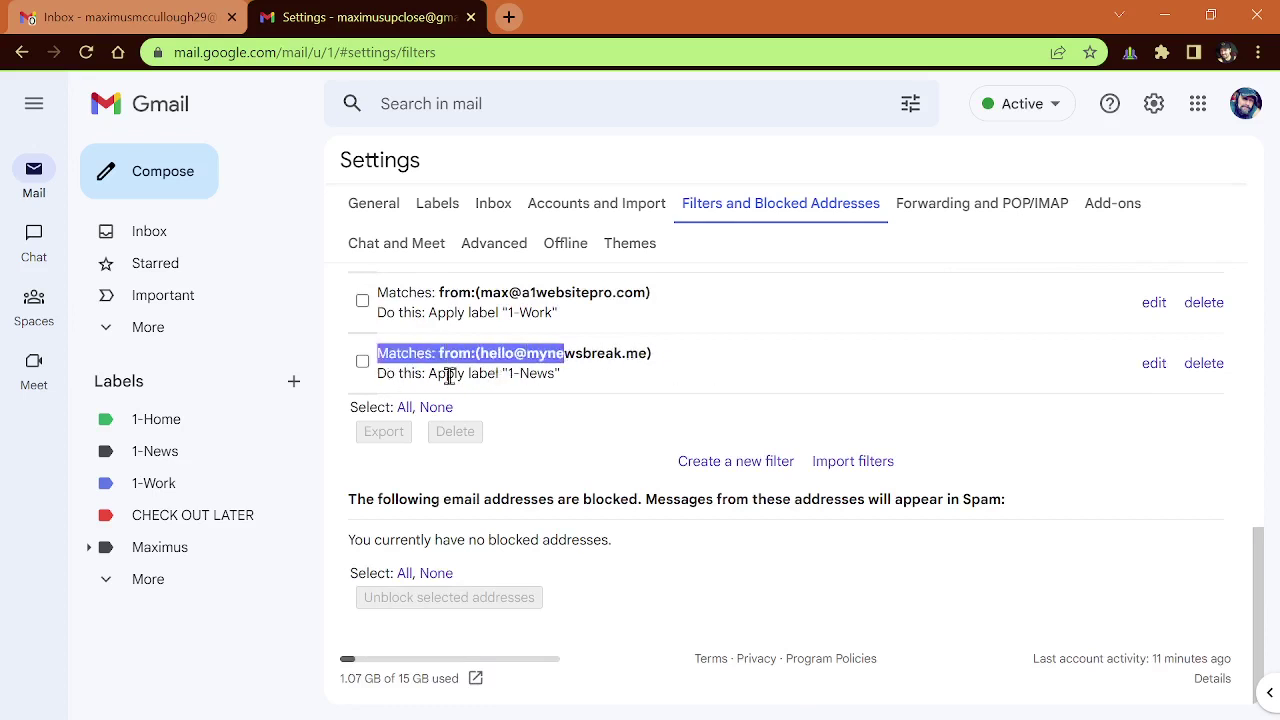
pyautogui.moveTo(597, 381); pyautogui.dragTo(384, 352)
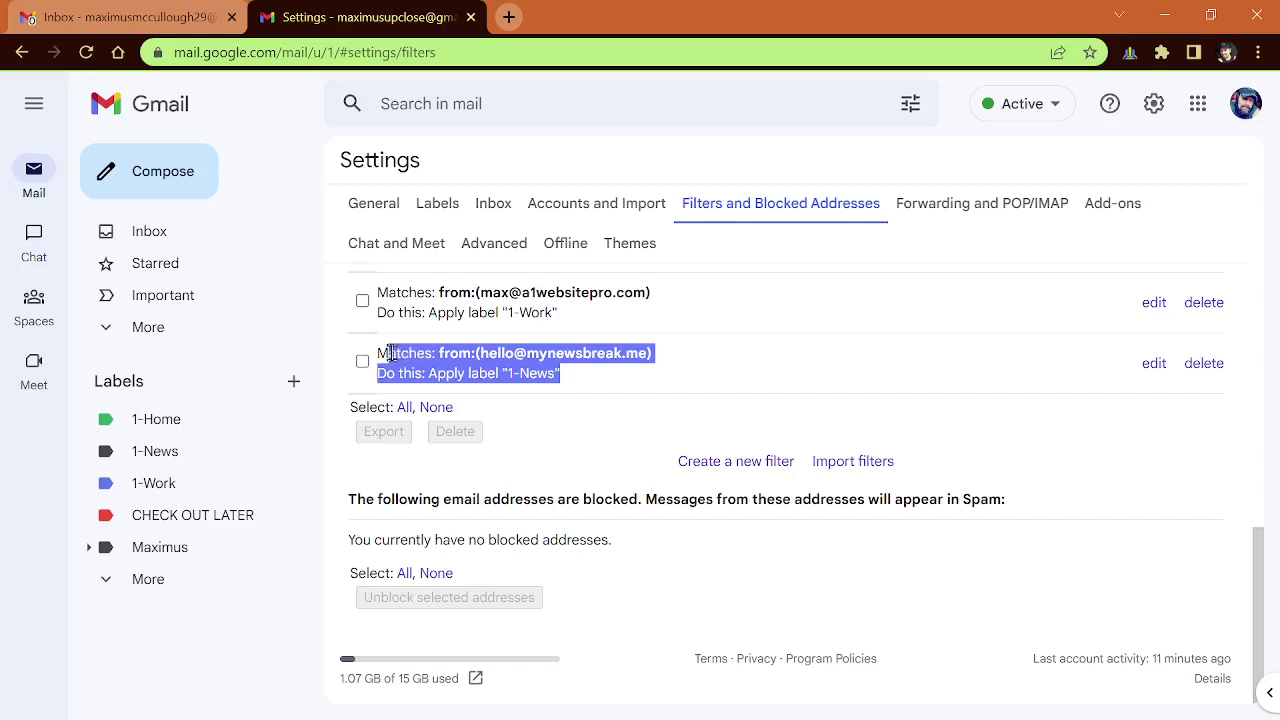
pyautogui.moveTo(506, 373); pyautogui.dragTo(562, 374)
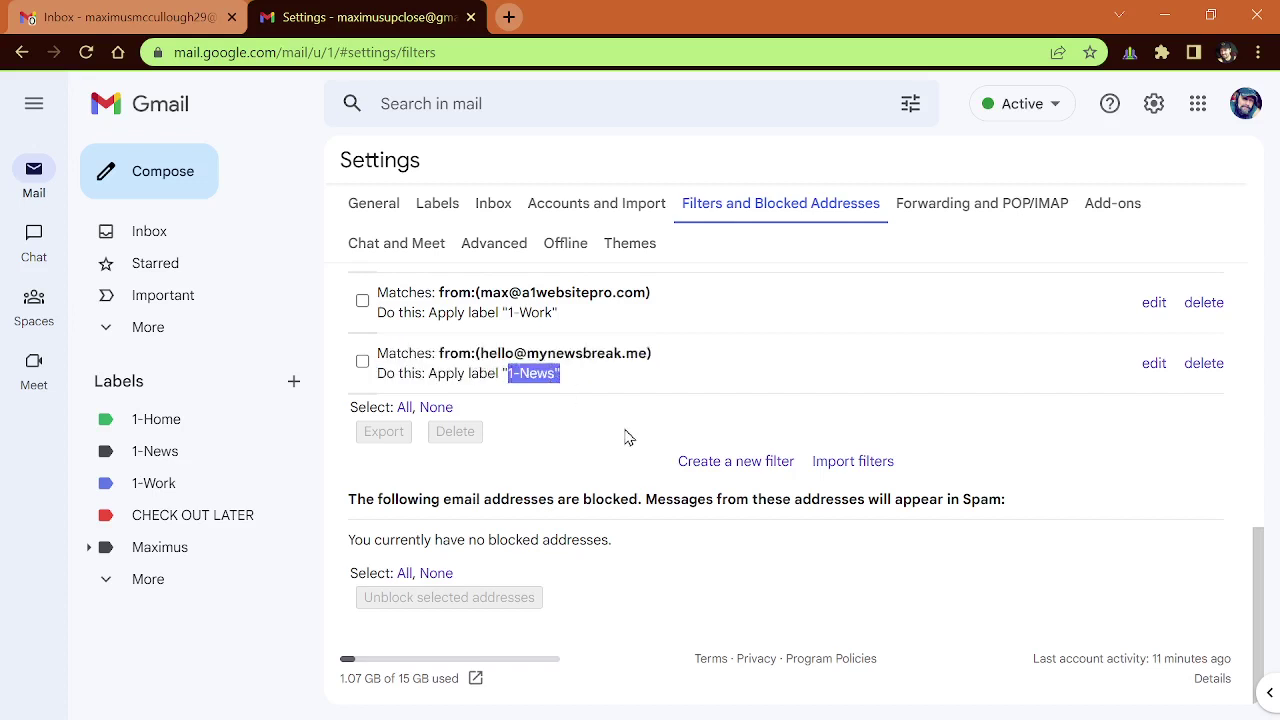